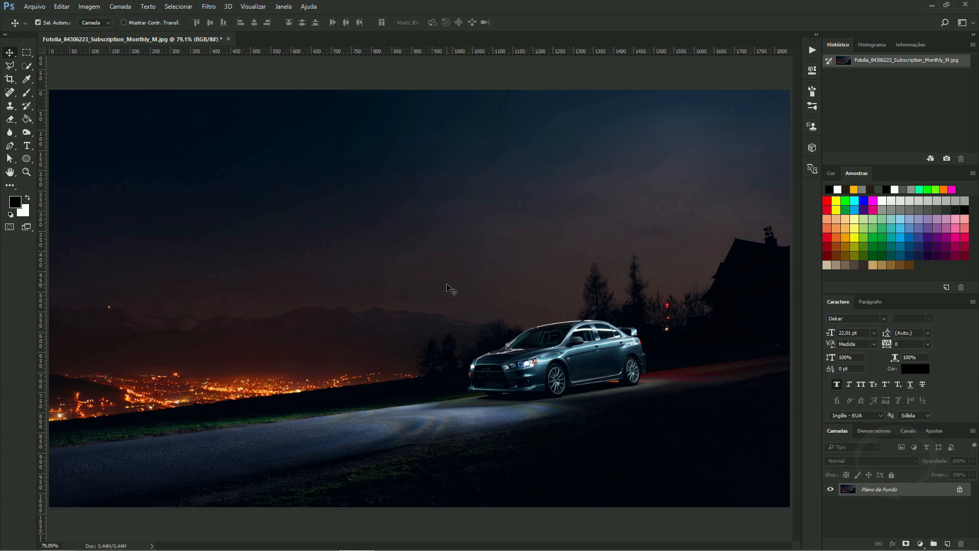
# Step: Duplicate the Plano de Fundo layer and hide the original beneath the copy
pyautogui.hotkey('ctrl', 'j')
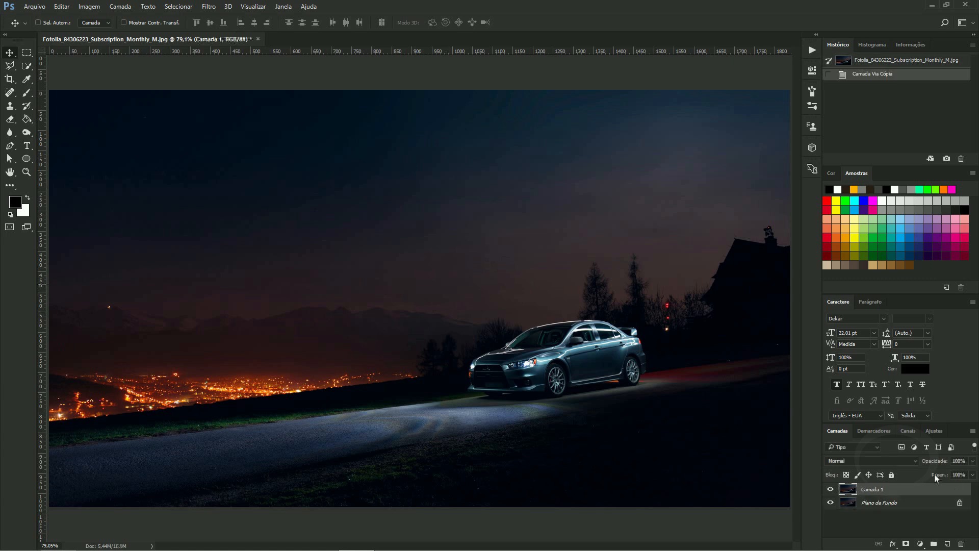
pyautogui.click(831, 503)
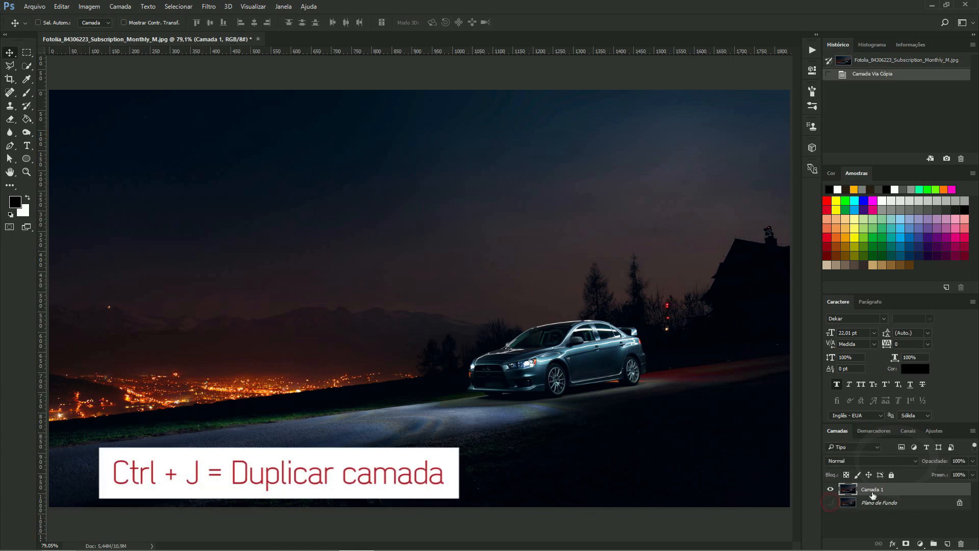
pyautogui.click(206, 8)
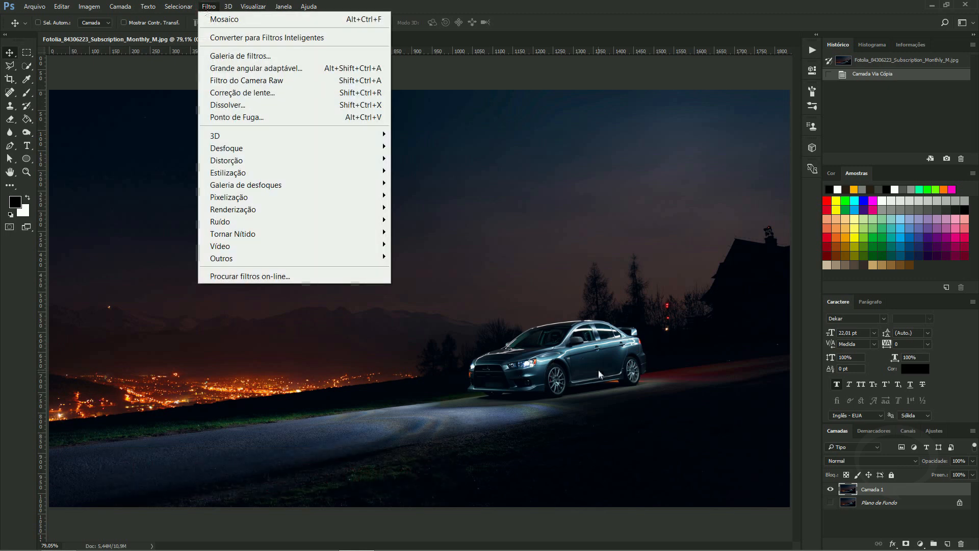
pyautogui.click(11, 65)
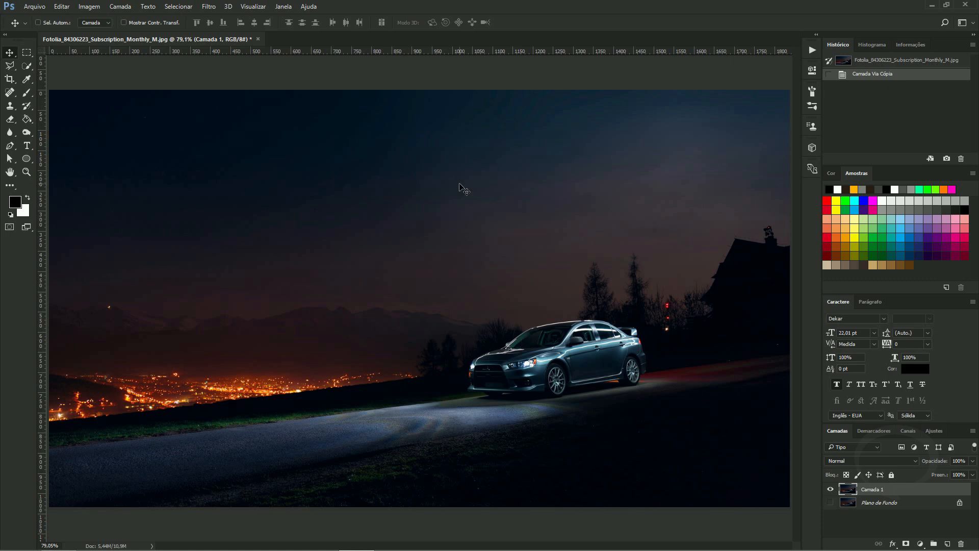
# Step: Apply the Recorte de Arestas artistic filter to Camada 1 with Número de Níveis near maximum, Simplicidade da Aresta 0 and Fidelidade da Aresta 1
pyautogui.click(209, 6)
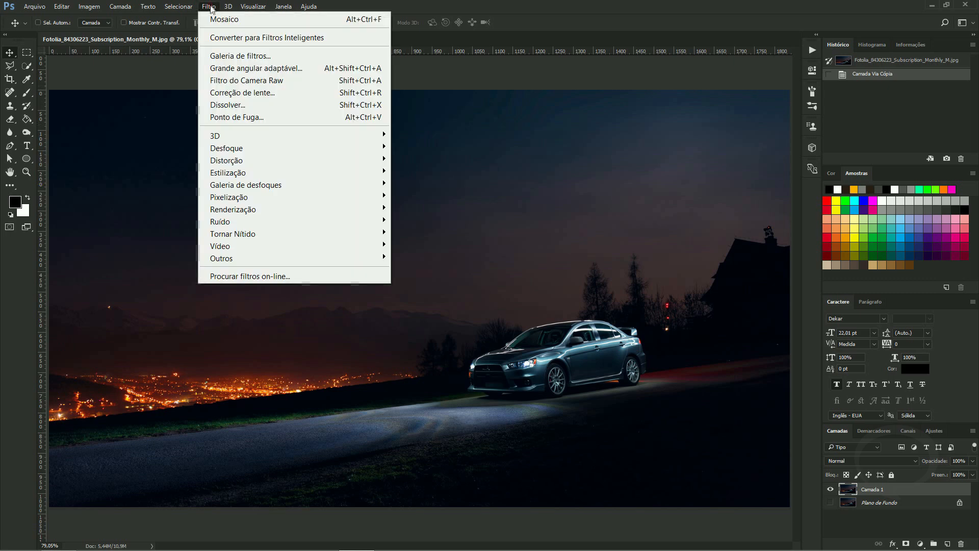
pyautogui.click(254, 58)
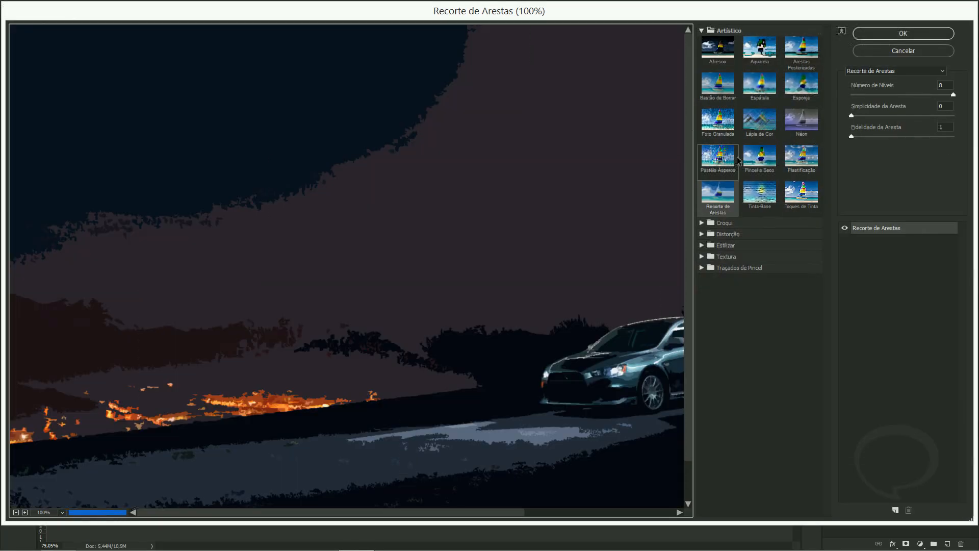
pyautogui.click(730, 194)
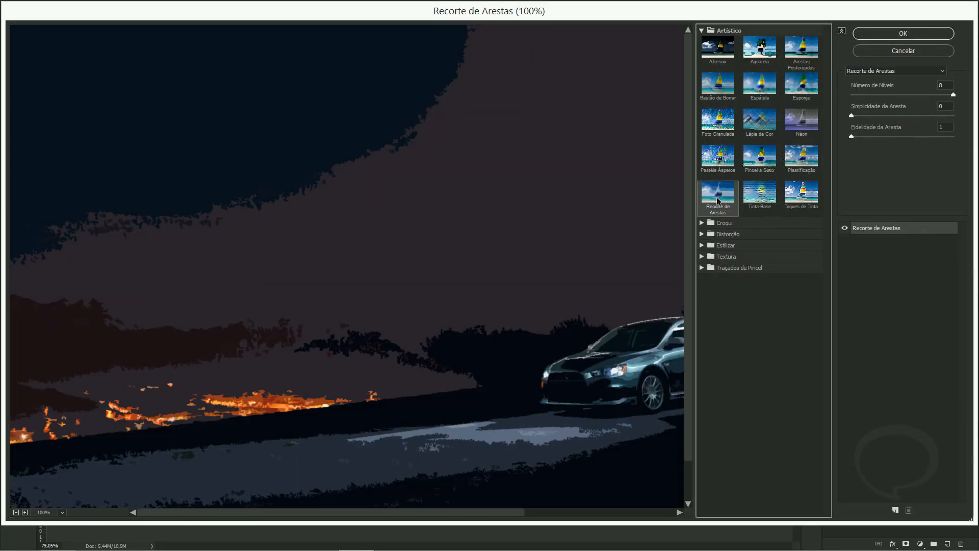
pyautogui.moveTo(661, 122); pyautogui.dragTo(385, 162)
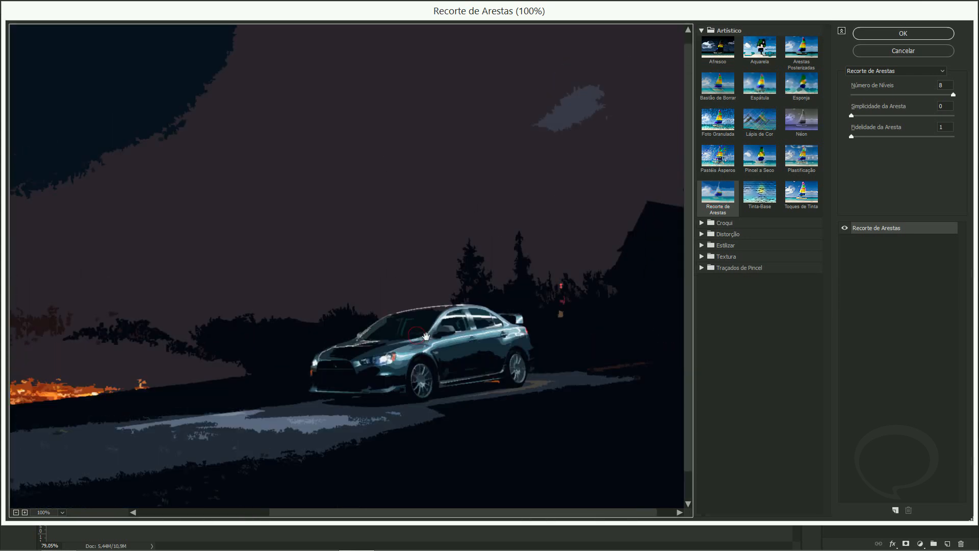
pyautogui.keyDown('ctrl'); pyautogui.click(427, 336); pyautogui.keyUp('ctrl')
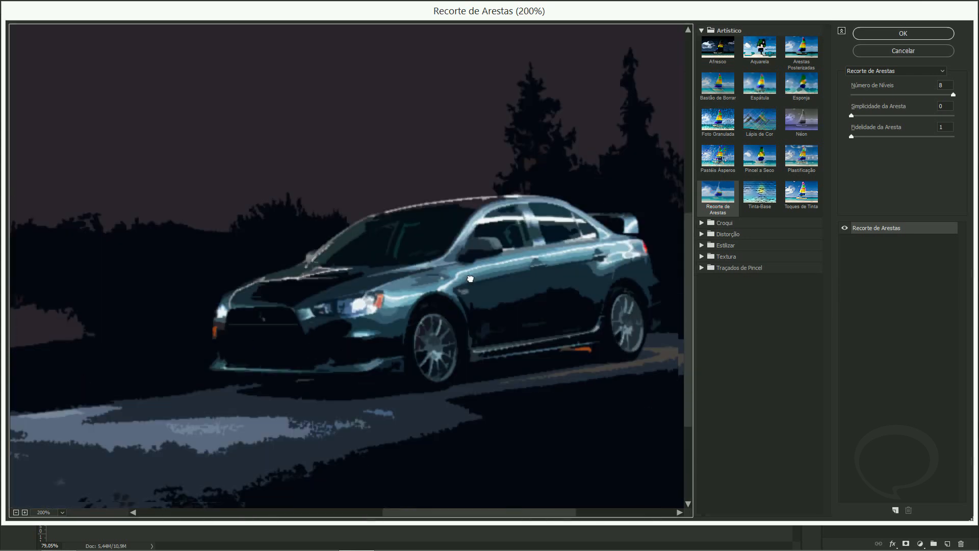
pyautogui.moveTo(867, 95); pyautogui.dragTo(912, 95)
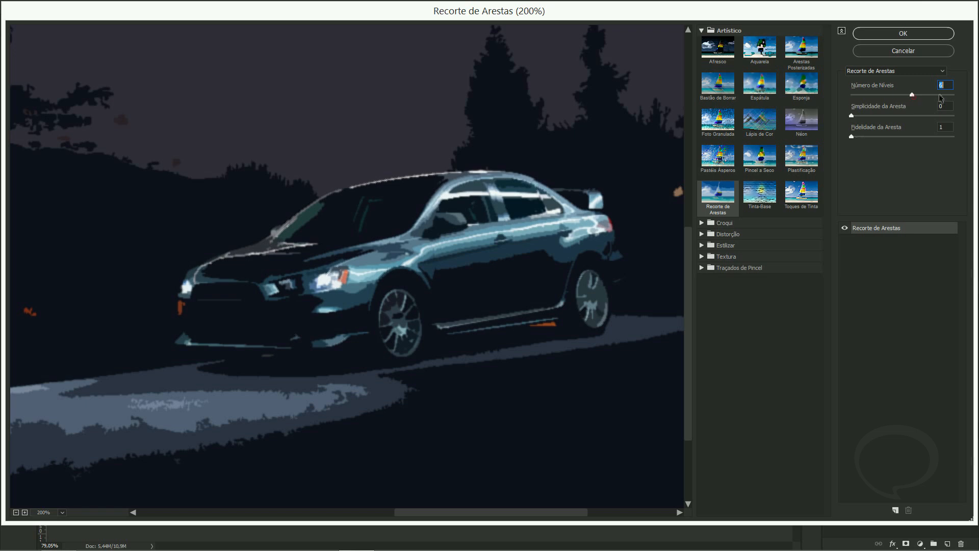
pyautogui.moveTo(942, 98)
pyautogui.mouseDown()
pyautogui.moveTo(971, 98)
pyautogui.moveTo(842, 97)
pyautogui.moveTo(947, 97)
pyautogui.mouseUp()
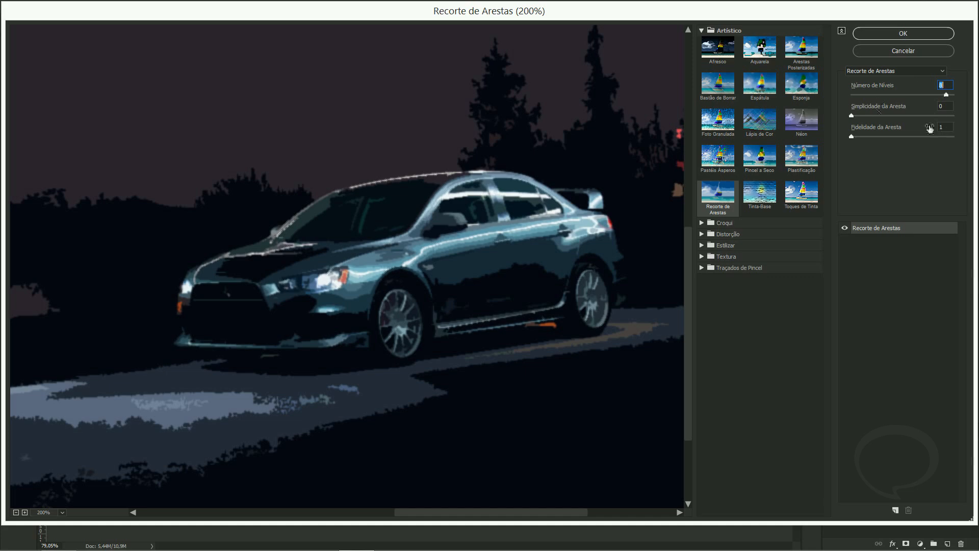
pyautogui.click(890, 35)
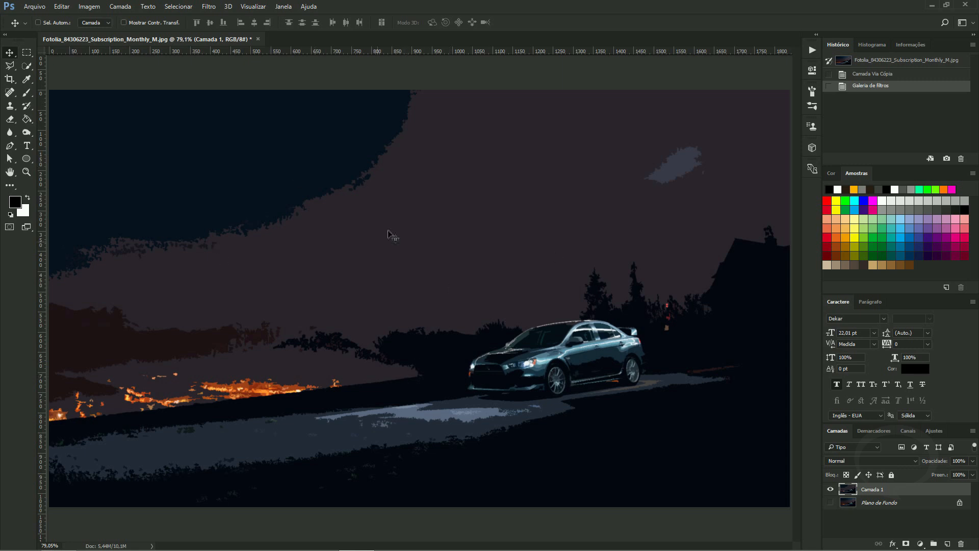
# Step: Fade the Filter Gallery effect on Camada 1 to 75% opacity in Normal mode
pyautogui.click(64, 7)
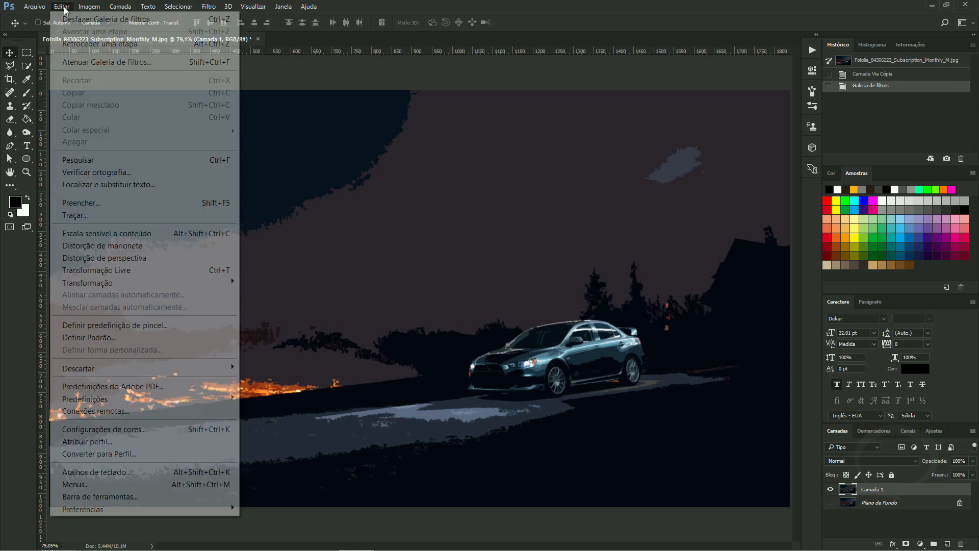
pyautogui.click(78, 62)
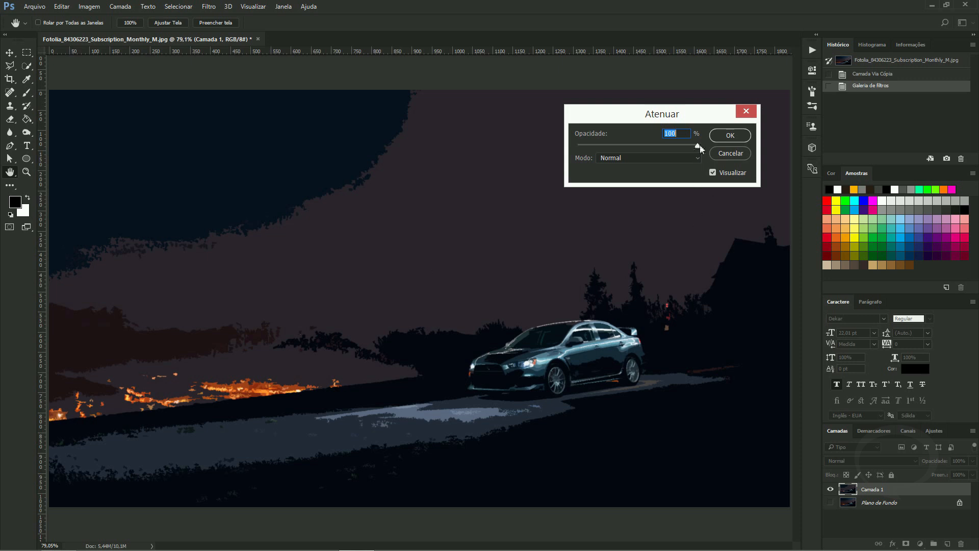
pyautogui.moveTo(697, 147); pyautogui.dragTo(643, 145)
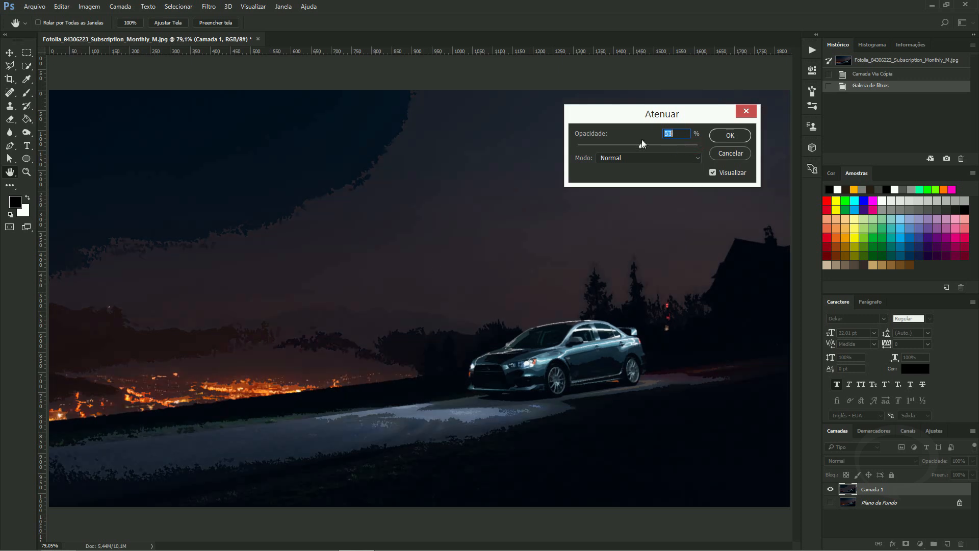
pyautogui.click(648, 159)
pyautogui.click(631, 162)
pyautogui.moveTo(644, 143); pyautogui.dragTo(704, 144)
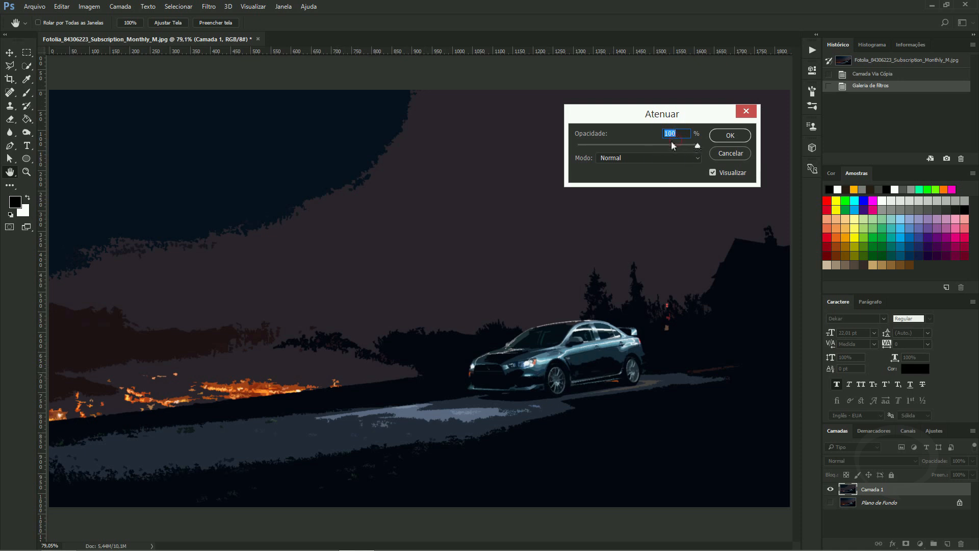
pyautogui.click(725, 134)
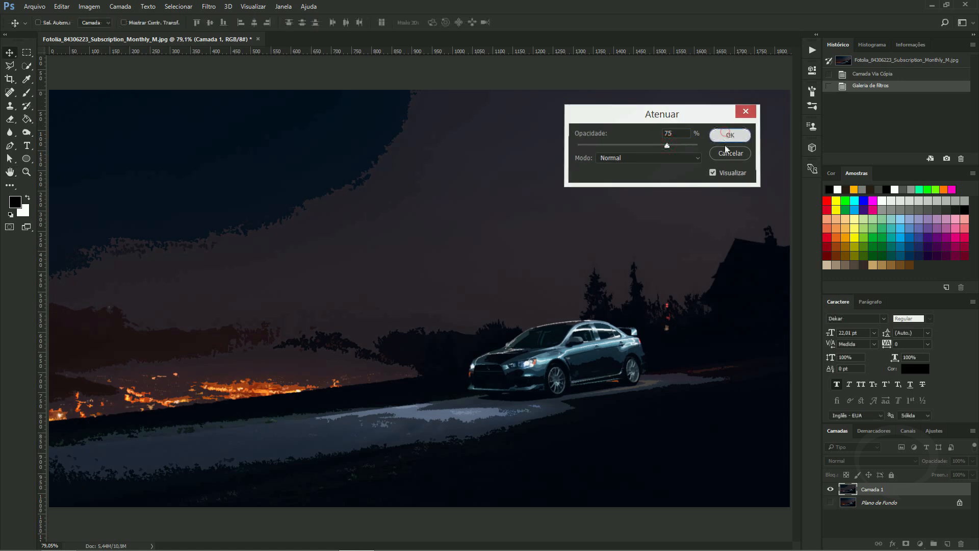
# Step: With Plano de Fundo visible, partly erase Camada 1 over the sky, city lights and road using a soft 400 px Eraser at 50% opacity
pyautogui.click(10, 119)
pyautogui.write('10')
pyautogui.press('Return')
pyautogui.moveTo(324, 175); pyautogui.dragTo(289, 223)
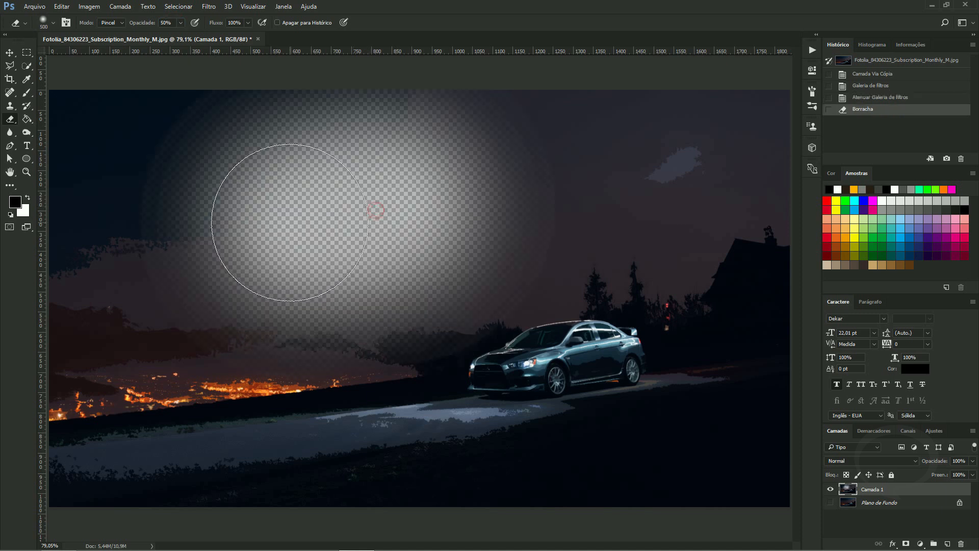
pyautogui.hotkey('ctrl', 'z')
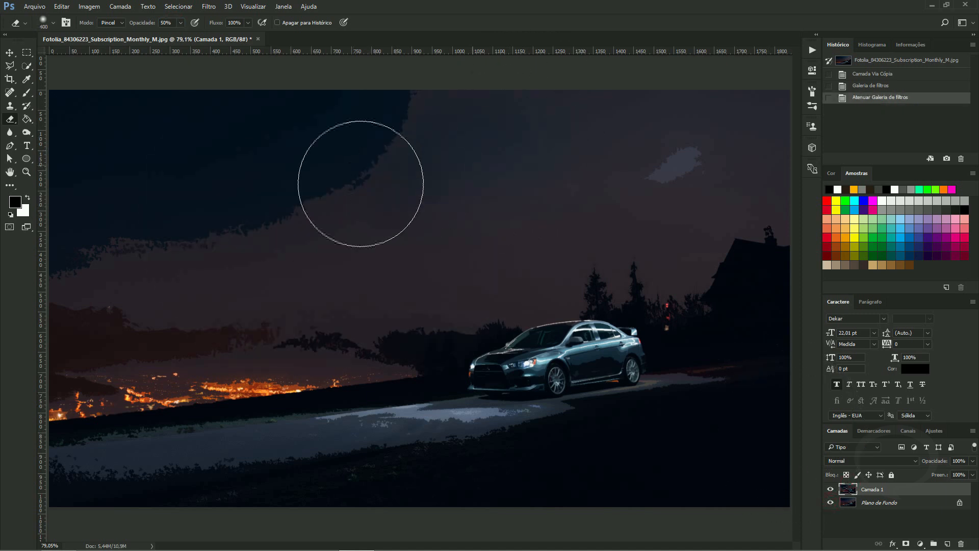
pyautogui.moveTo(479, 213)
pyautogui.mouseDown()
pyautogui.moveTo(99, 370)
pyautogui.moveTo(316, 358)
pyautogui.moveTo(198, 459)
pyautogui.moveTo(352, 458)
pyautogui.moveTo(274, 485)
pyautogui.moveTo(541, 507)
pyautogui.moveTo(611, 497)
pyautogui.moveTo(733, 405)
pyautogui.moveTo(755, 245)
pyautogui.mouseUp()
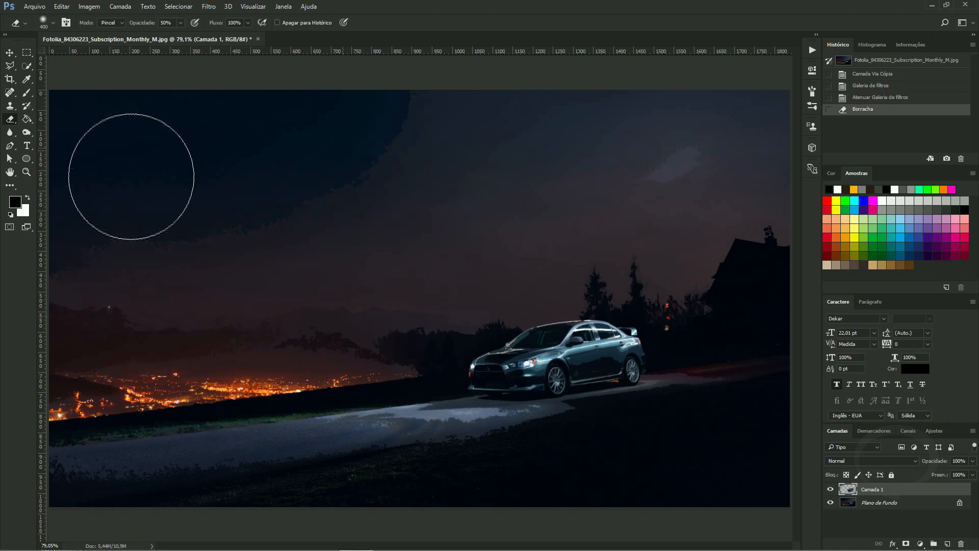
# Step: Duplicate Camada 1 and Plano de Fundo together and merge the two copies into one layer
pyautogui.click(880, 504)
pyautogui.hotkey('ctrl', 'j')
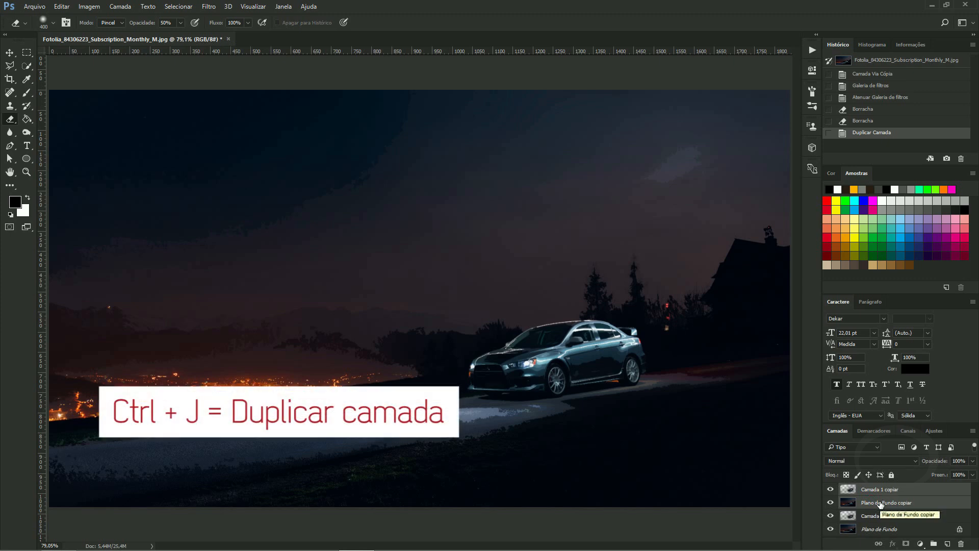
pyautogui.hotkey('ctrl', 'e')
# Step: Hide Camada 1 and compare the car with the merged layer Camada 1 copiar shown and hidden
pyautogui.press('z')
pyautogui.moveTo(524, 357); pyautogui.dragTo(298, 326)
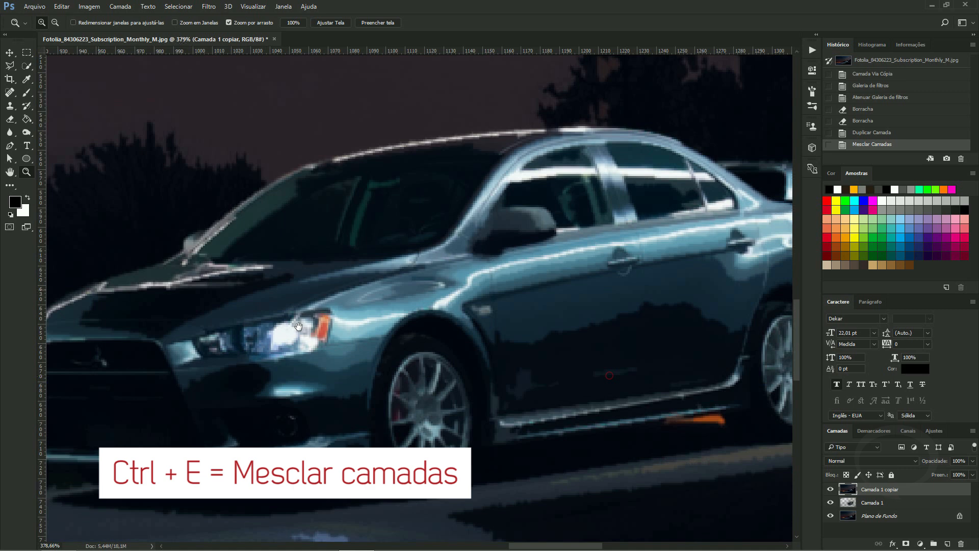
pyautogui.click(830, 502)
pyautogui.click(830, 489)
pyautogui.click(831, 490)
pyautogui.click(831, 489)
pyautogui.click(830, 490)
pyautogui.hotkey('ctrl', '0')
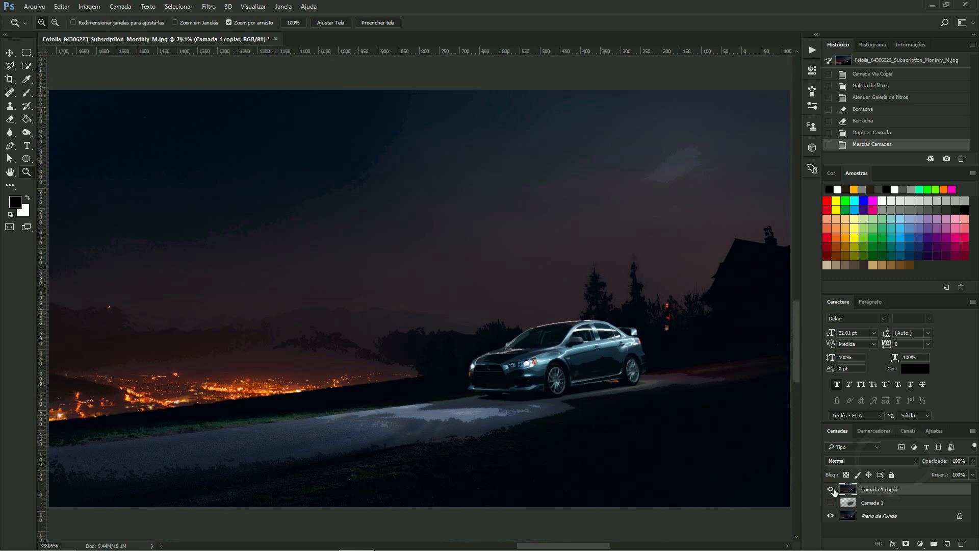
# Step: Raise the saturation of Camada 1 copiar to 70 with Hue/Saturation and inspect the car up close
pyautogui.hotkey('ctrl', 'u')
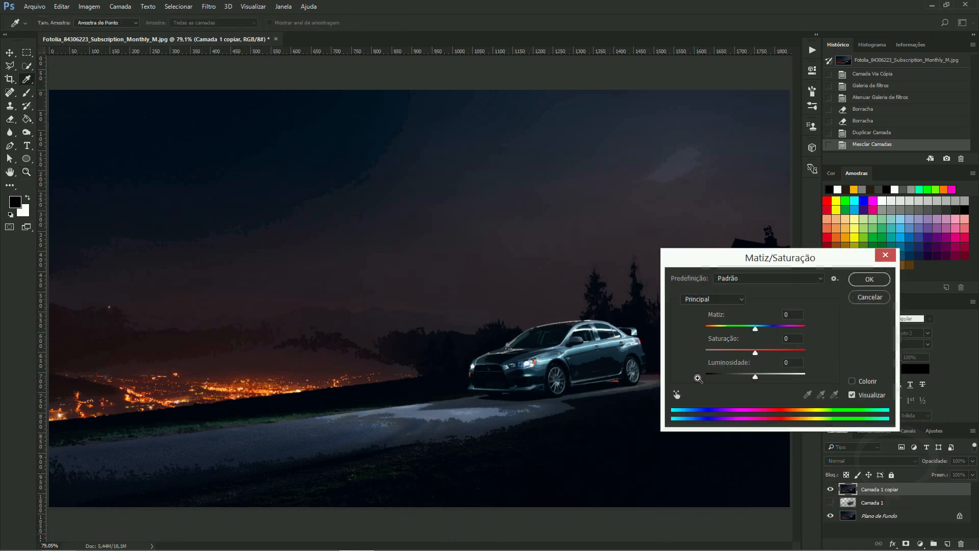
pyautogui.moveTo(668, 207); pyautogui.dragTo(742, 212)
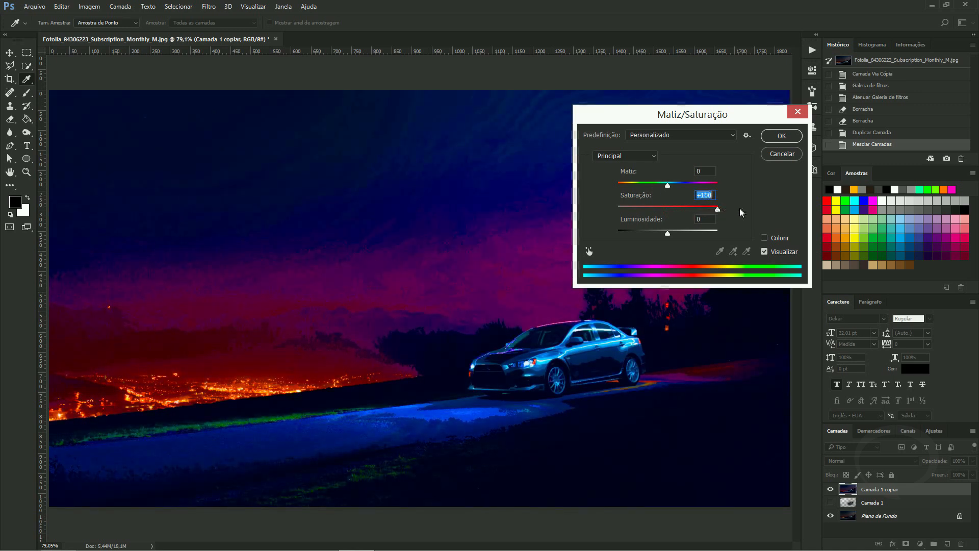
pyautogui.moveTo(642, 115); pyautogui.dragTo(779, 76)
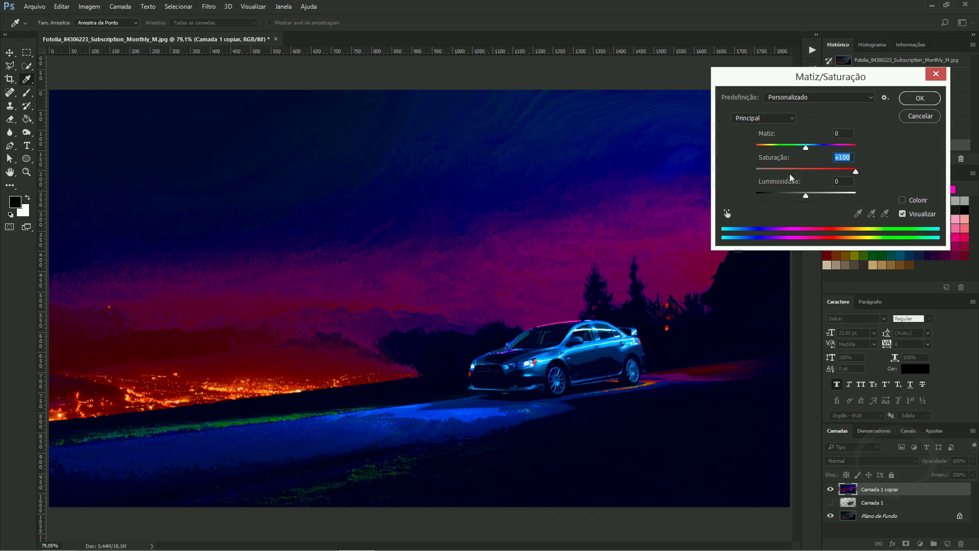
pyautogui.moveTo(855, 172); pyautogui.dragTo(839, 172)
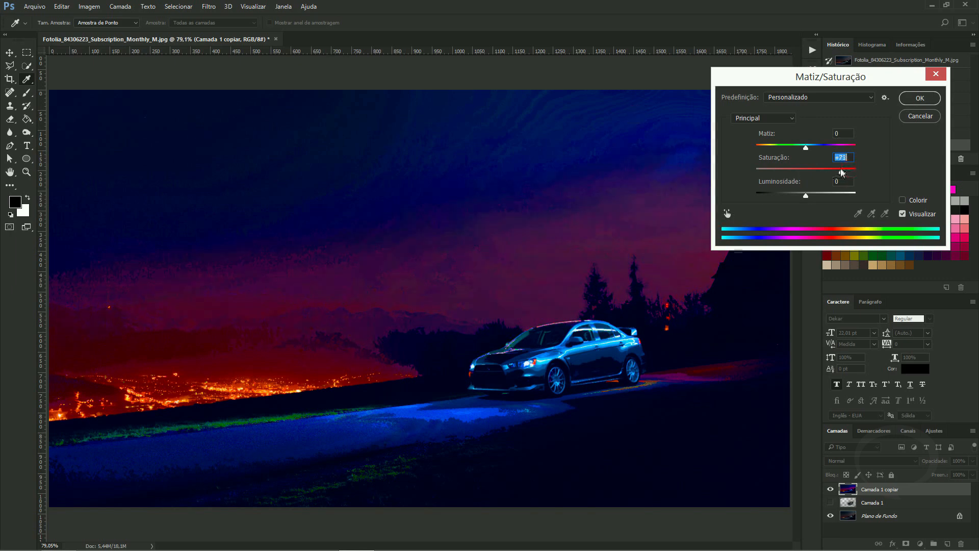
pyautogui.write('70')
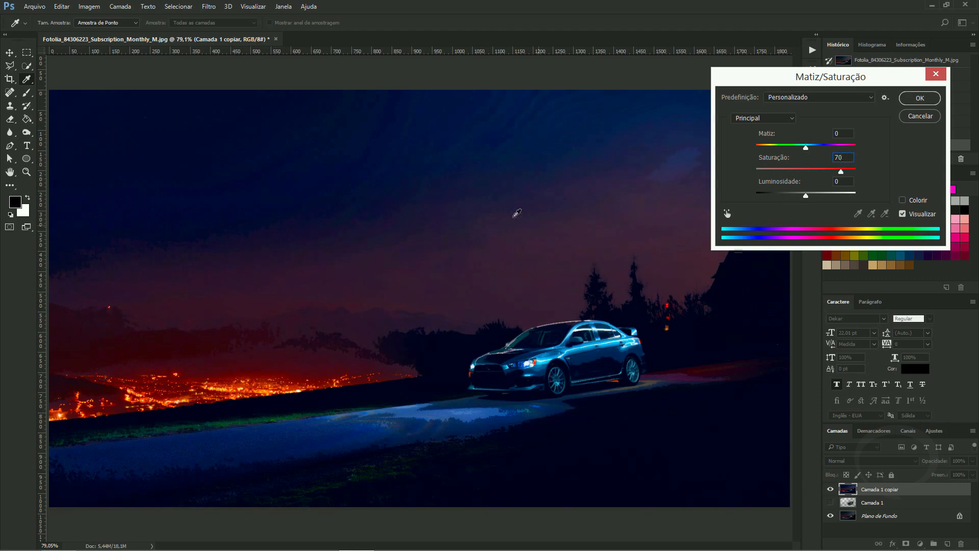
pyautogui.click(918, 98)
pyautogui.press('z')
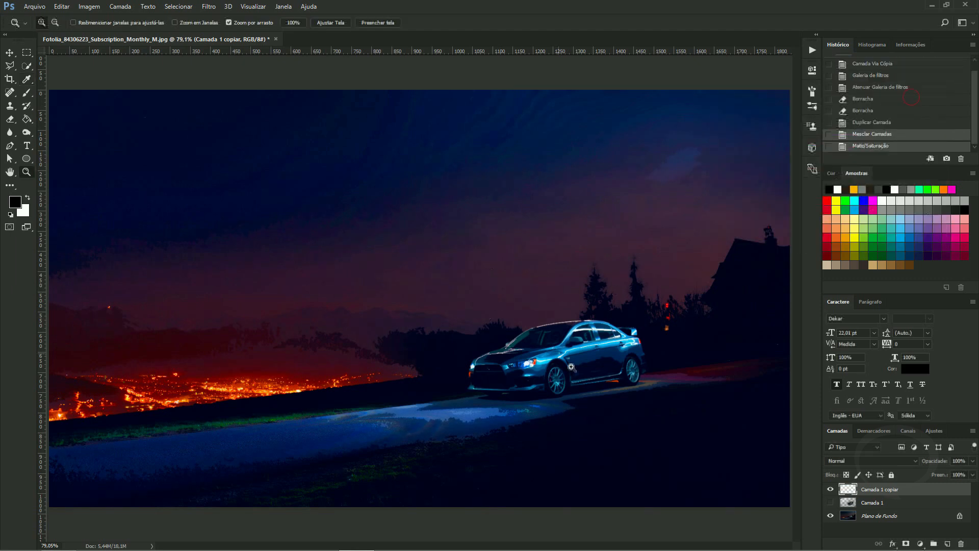
pyautogui.moveTo(567, 359); pyautogui.dragTo(628, 357)
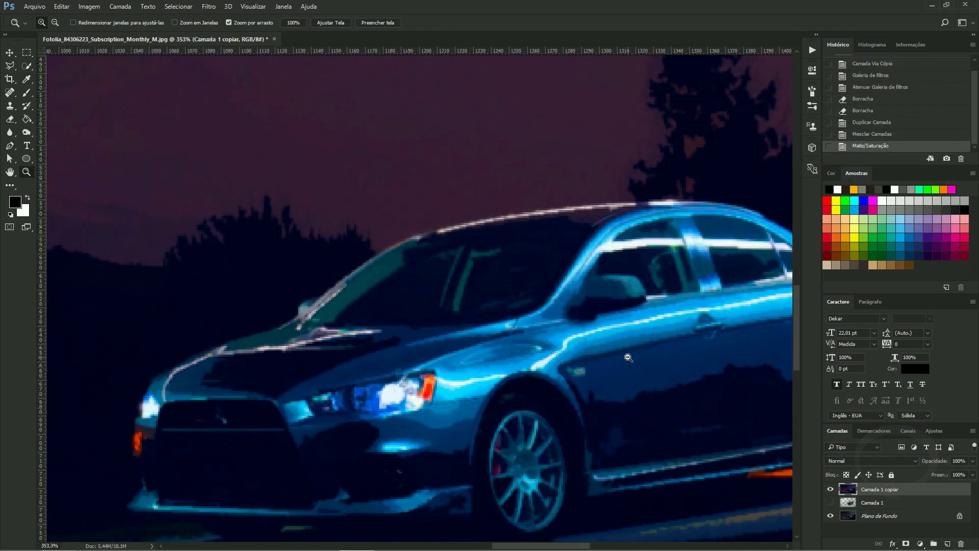
pyautogui.hotkey('ctrl', '0')
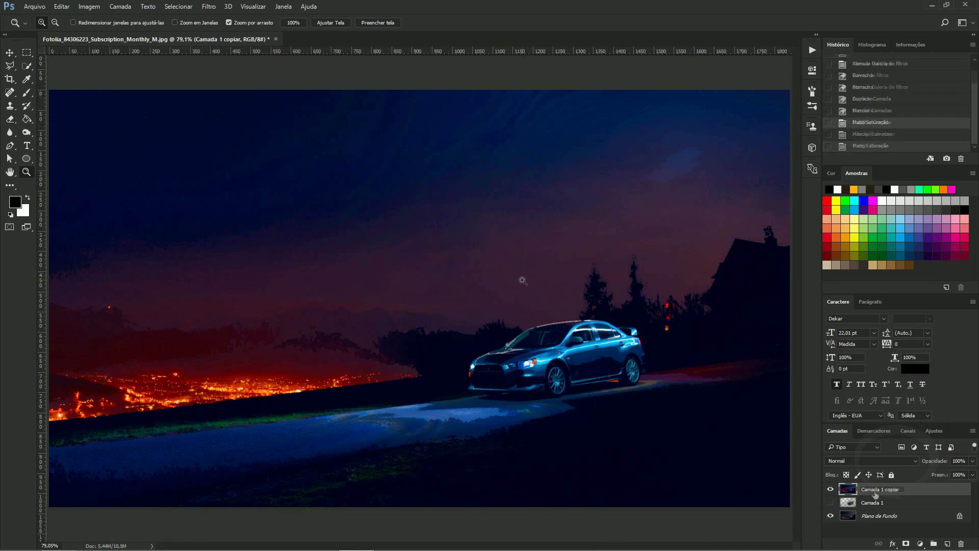
# Step: Rename the merged layer to "Saturação + Recorte de arestas" and delete the hidden Camada 1
pyautogui.doubleClick(875, 490)
pyautogui.write('E')
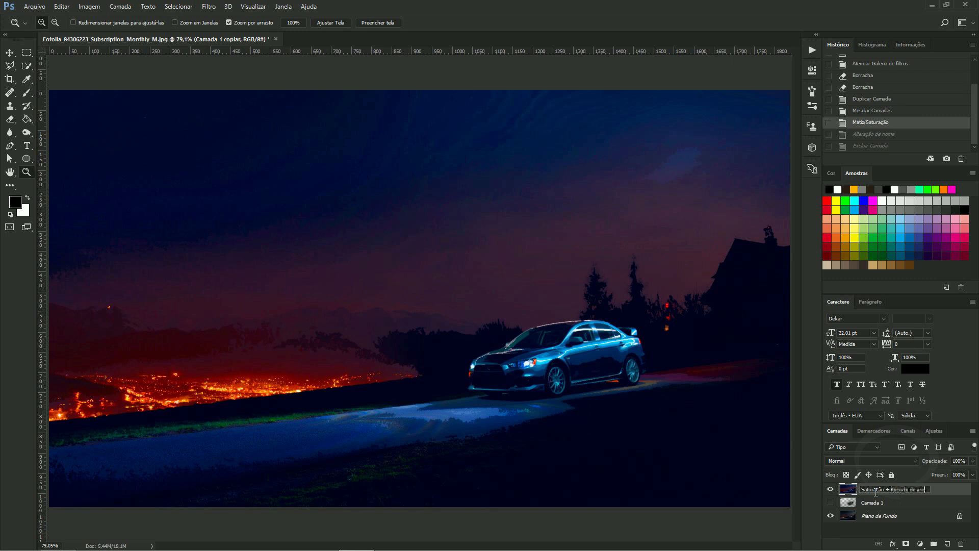
pyautogui.press('Return')
pyautogui.click(892, 504)
pyautogui.press('Delete')
# Step: Compare the Saturação + Recorte de arestas layer against the original photo, and duplicate that layer
pyautogui.click(831, 490)
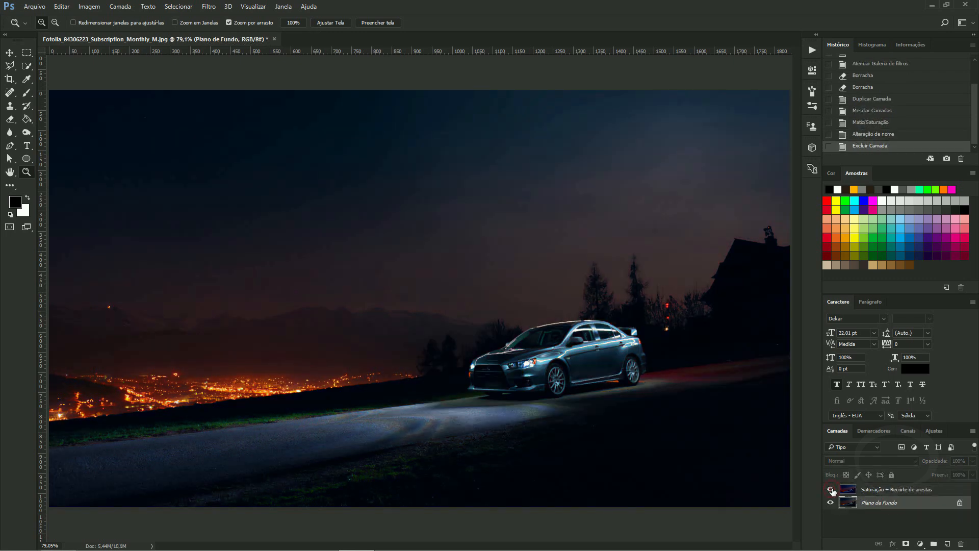
pyautogui.click(832, 490)
pyautogui.click(882, 491)
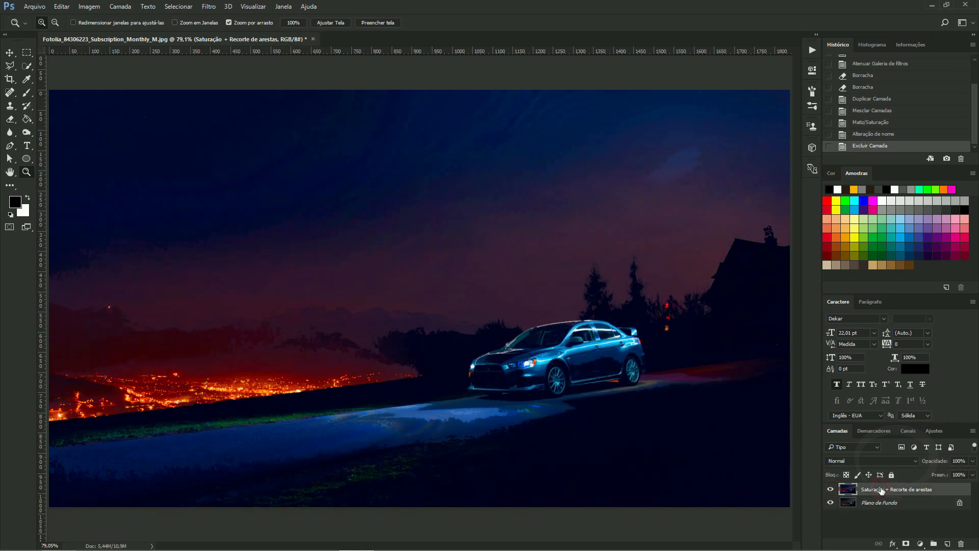
pyautogui.hotkey('ctrl', 'j')
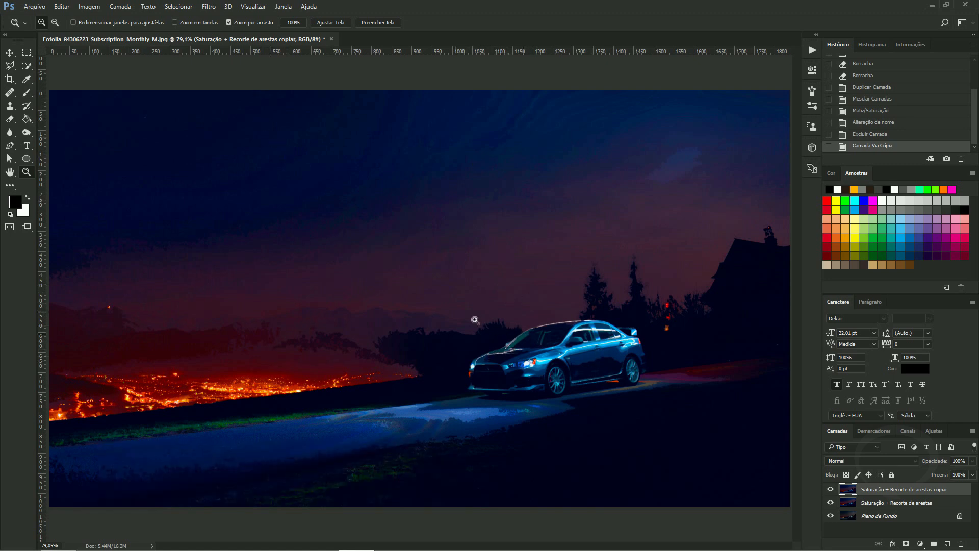
pyautogui.click(209, 7)
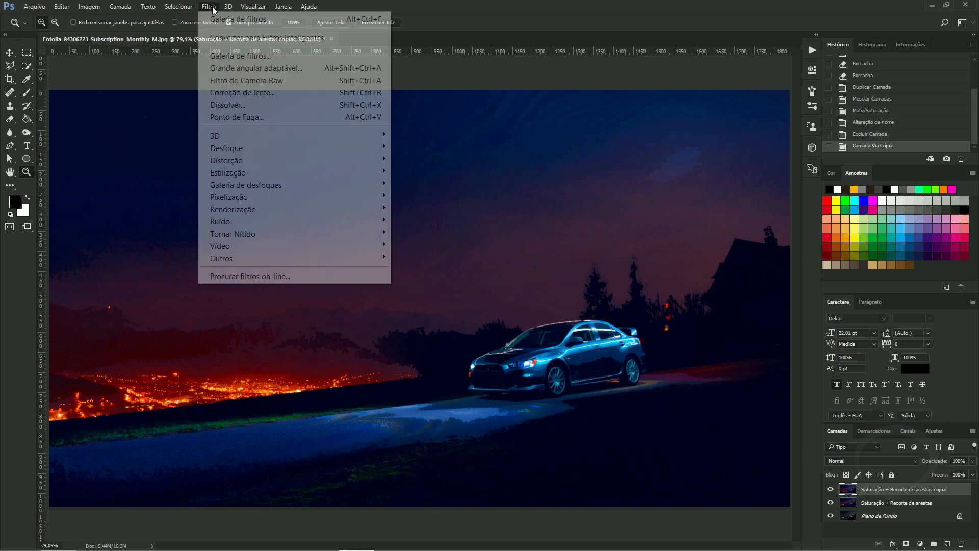
pyautogui.moveTo(231, 200)
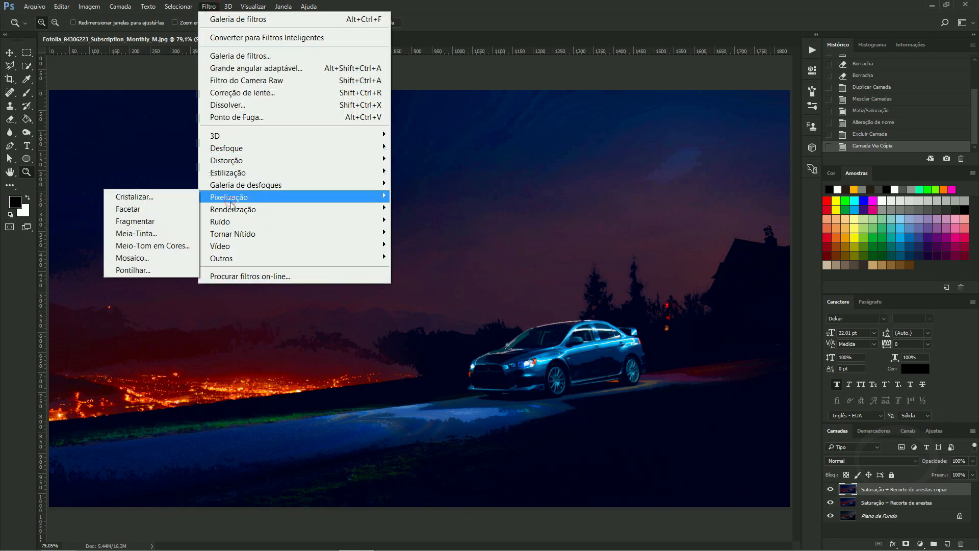
pyautogui.click(146, 261)
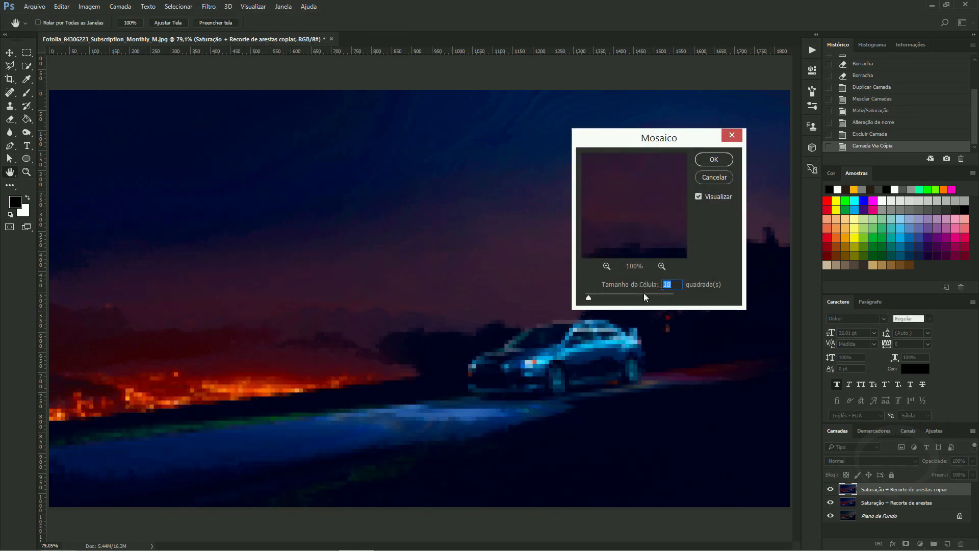
pyautogui.moveTo(644, 294); pyautogui.dragTo(588, 295)
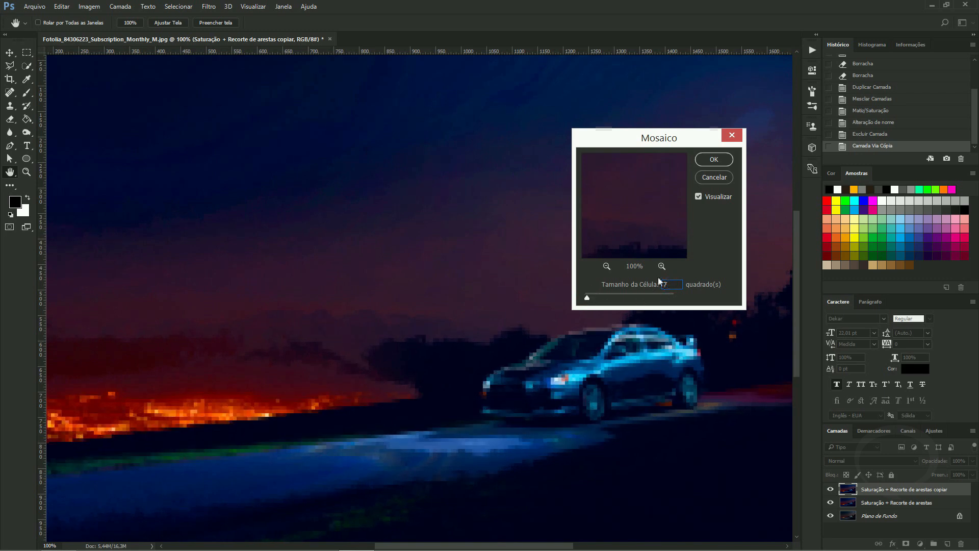
pyautogui.moveTo(672, 282); pyautogui.dragTo(651, 284)
pyautogui.write('6')
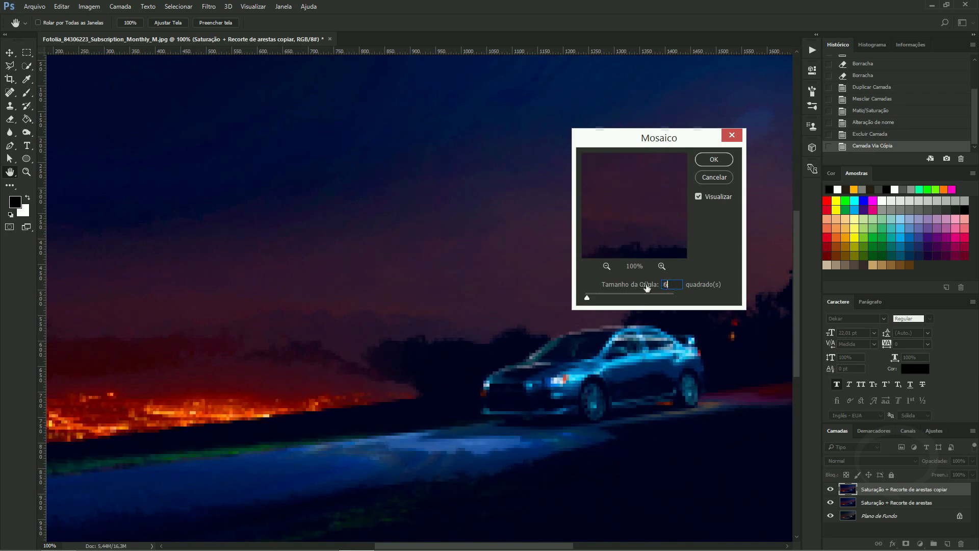
pyautogui.moveTo(642, 284); pyautogui.dragTo(657, 285)
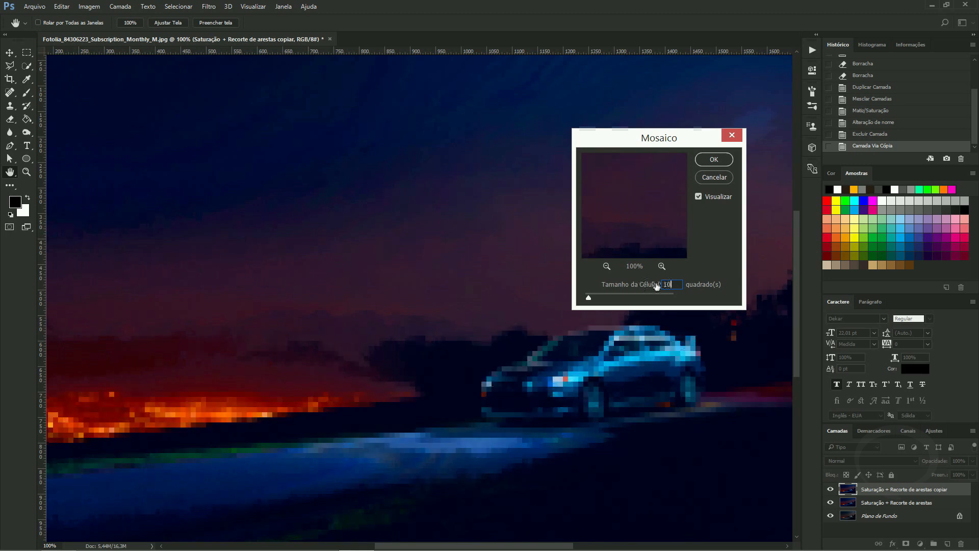
pyautogui.click(713, 178)
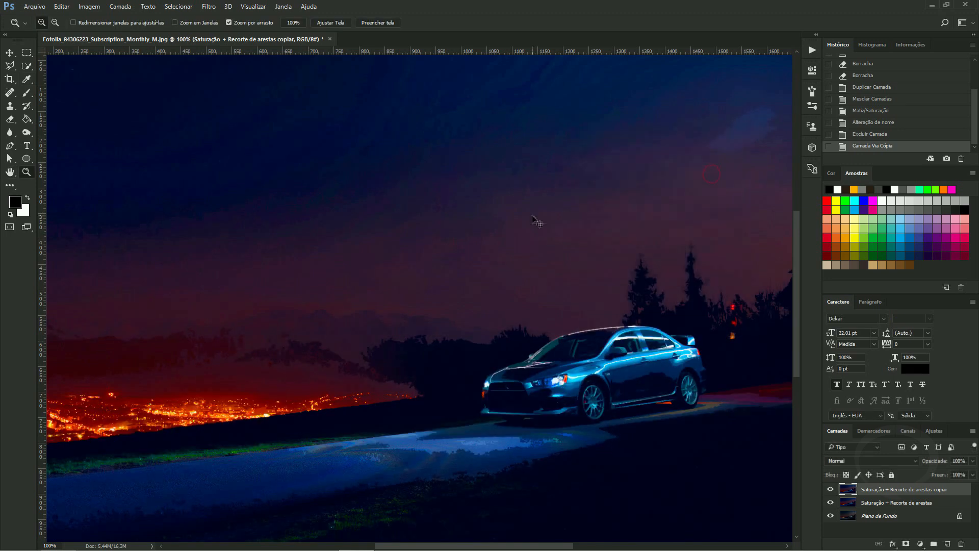
# Step: Duplicate the whole image with its layers as a new document named "Pixelização"
pyautogui.hotkey('ctrl', '0')
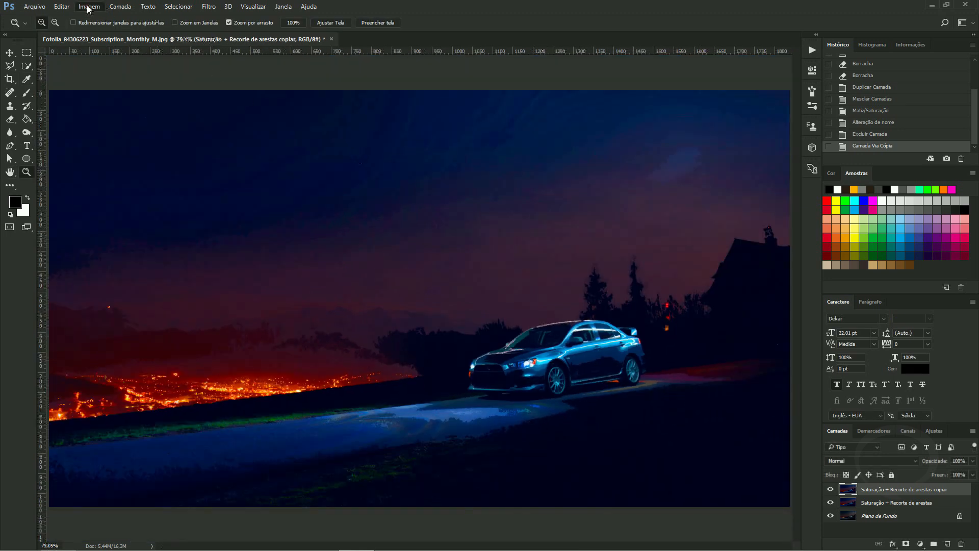
pyautogui.click(89, 7)
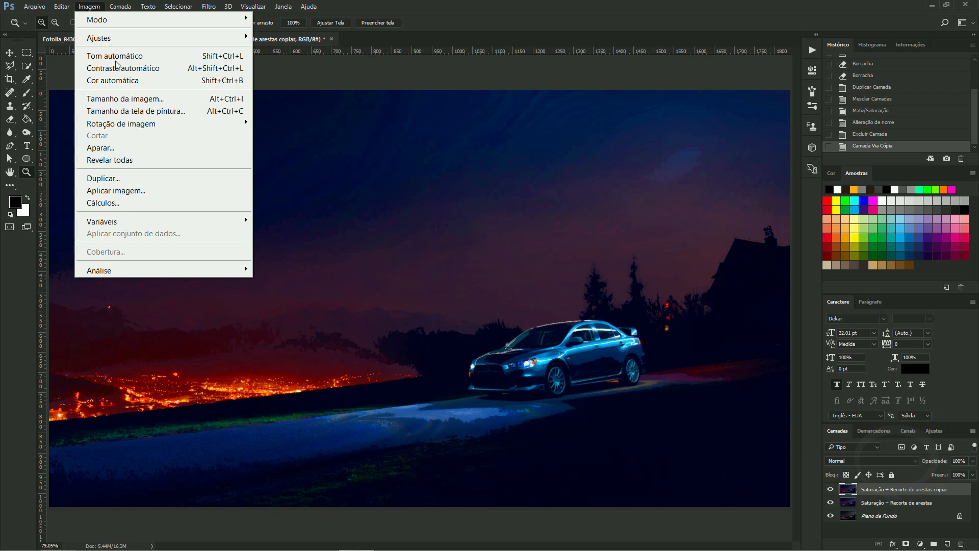
pyautogui.click(94, 178)
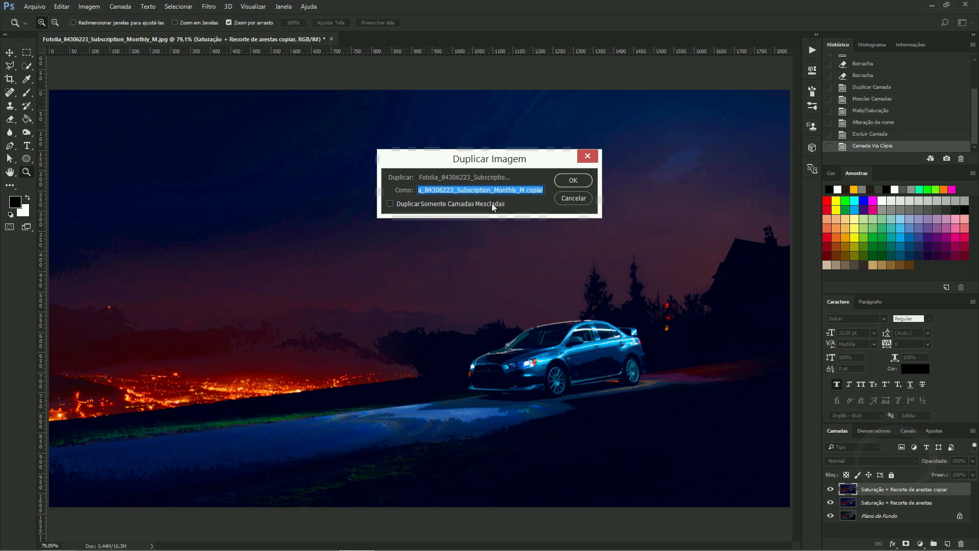
pyautogui.write('Pi')
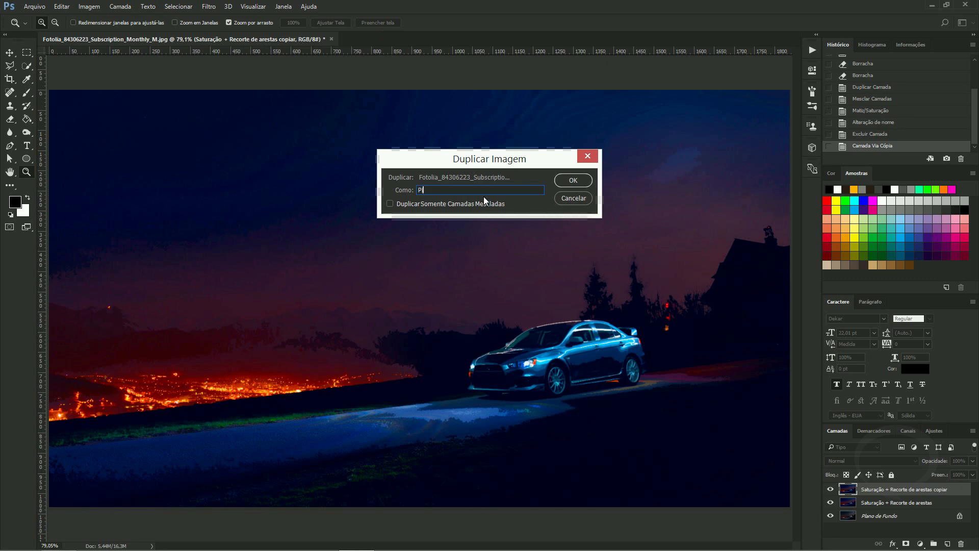
pyautogui.write('xelizacão')
pyautogui.press('Return')
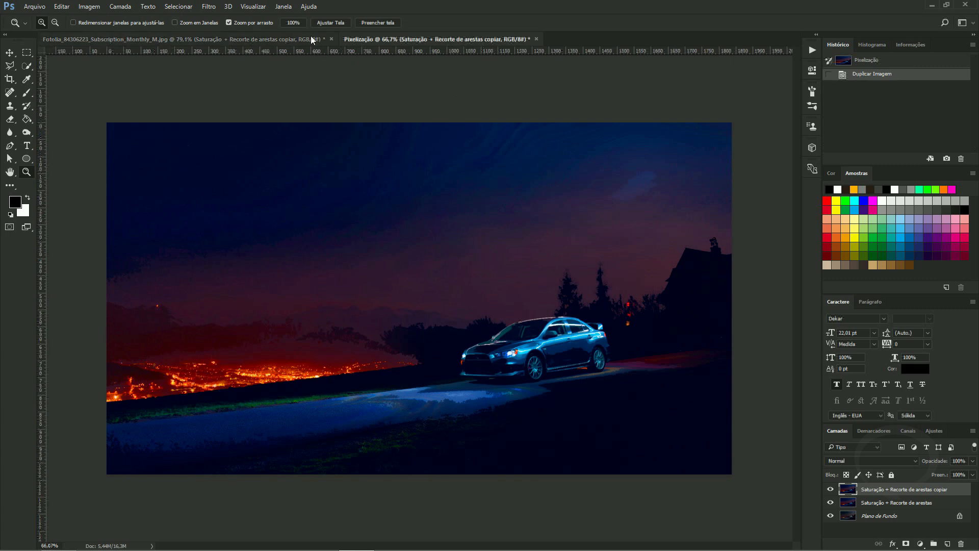
# Step: Save the original document as a Photoshop file named "Tamanho de imagem"
pyautogui.click(312, 37)
pyautogui.hotkey('ctrl', 'shift', 's')
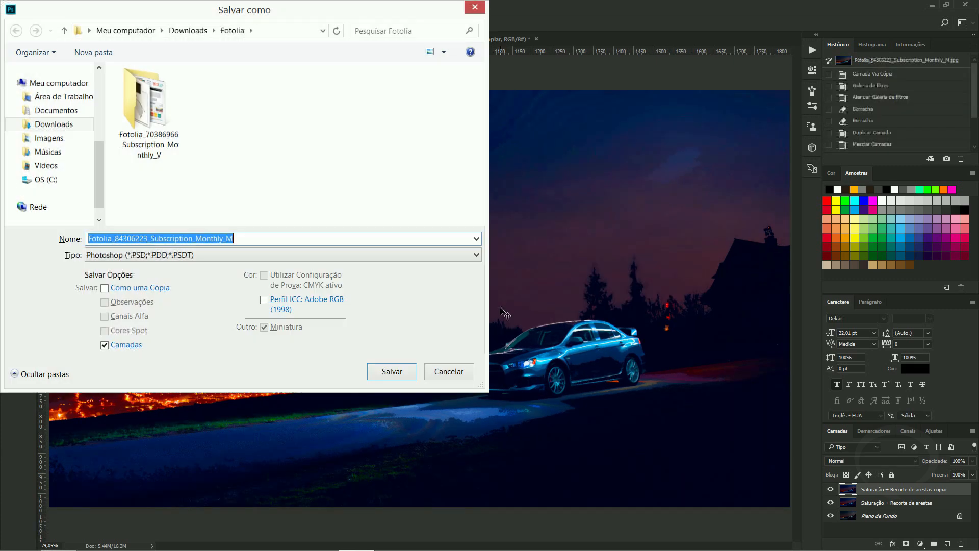
pyautogui.write('Tam')
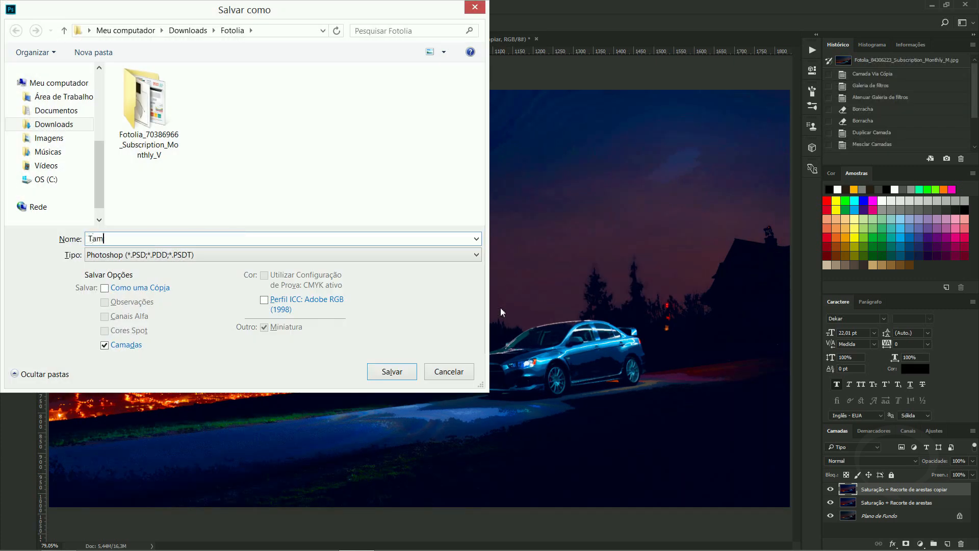
pyautogui.write('anho de imagem')
pyautogui.press('Return')
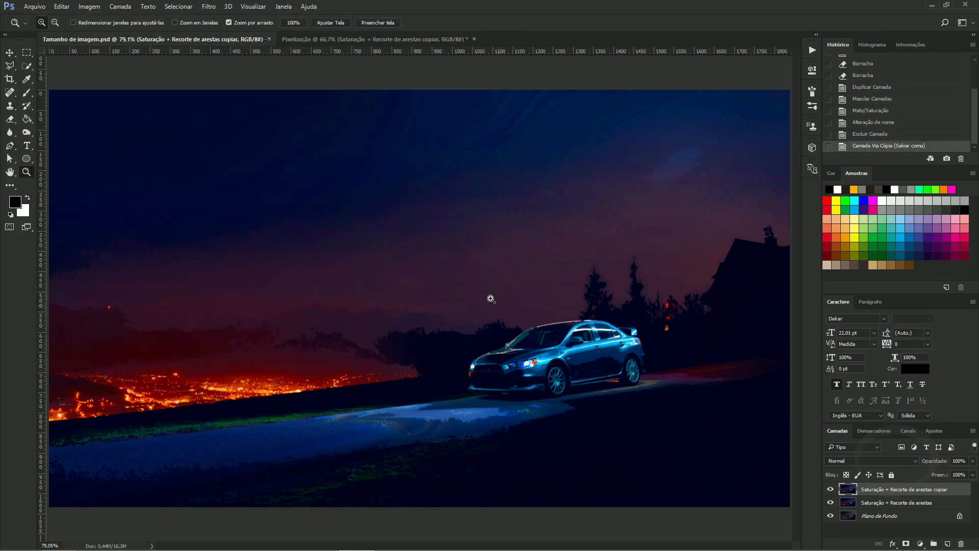
# Step: Apply the Mosaic filter with a cell size of 8 to the top layer of the Pixelização document
pyautogui.click(294, 39)
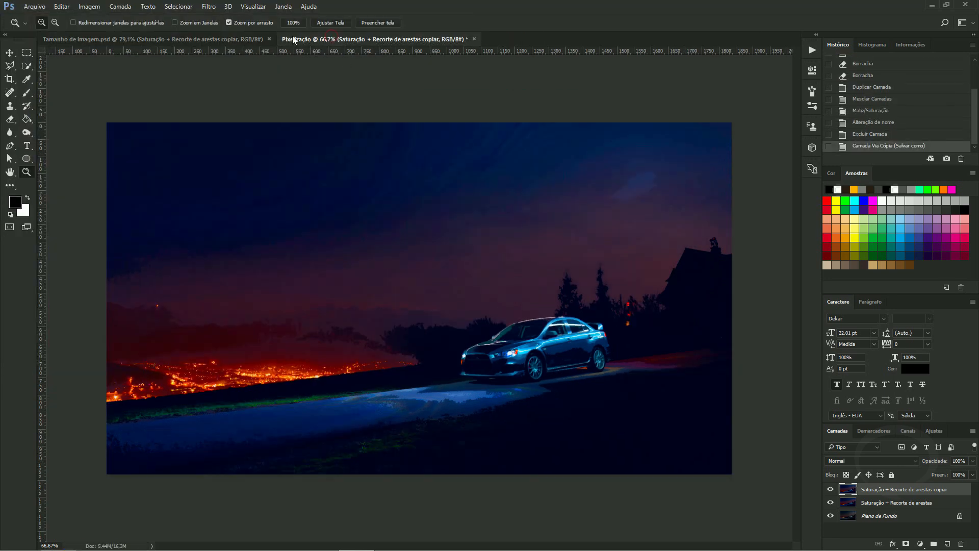
pyautogui.click(263, 39)
pyautogui.click(302, 39)
pyautogui.click(195, 5)
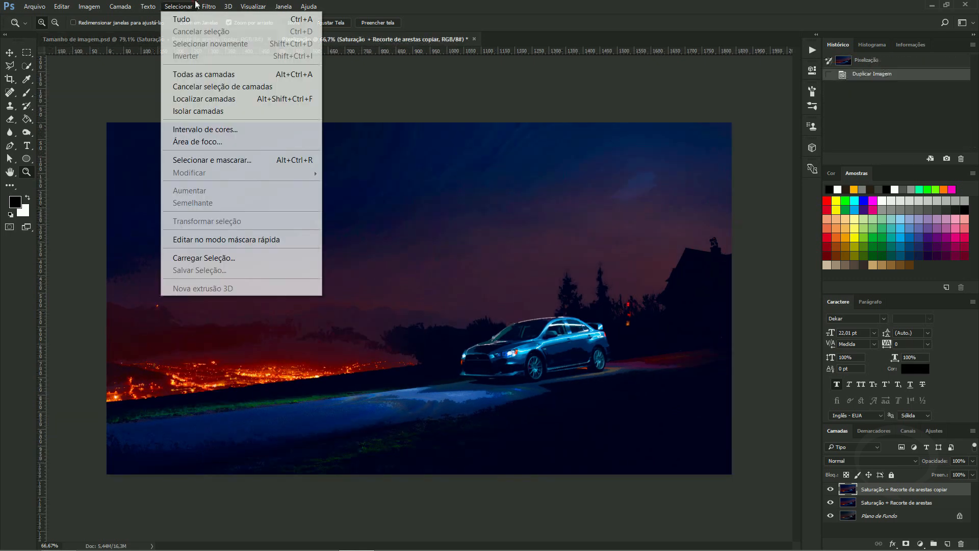
pyautogui.moveTo(208, 6)
pyautogui.moveTo(224, 197)
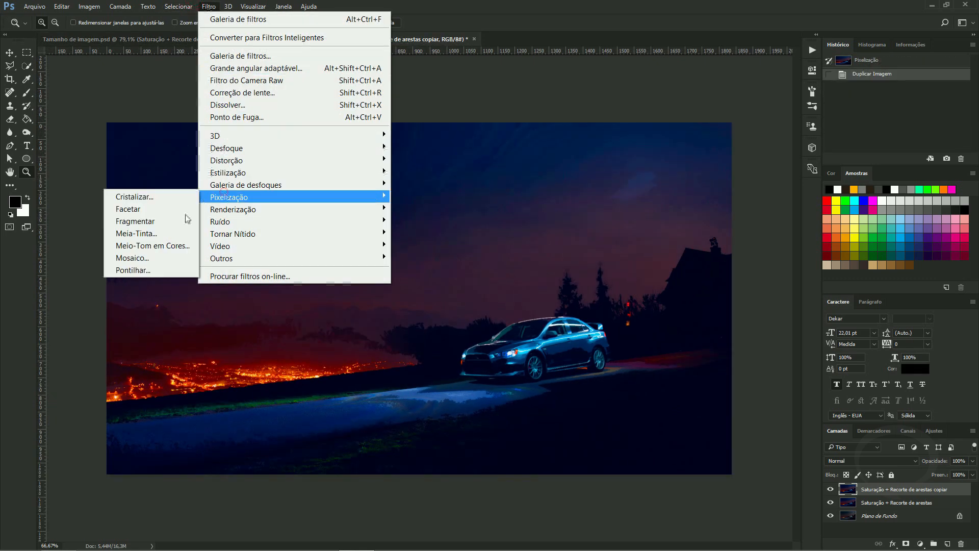
pyautogui.click(182, 257)
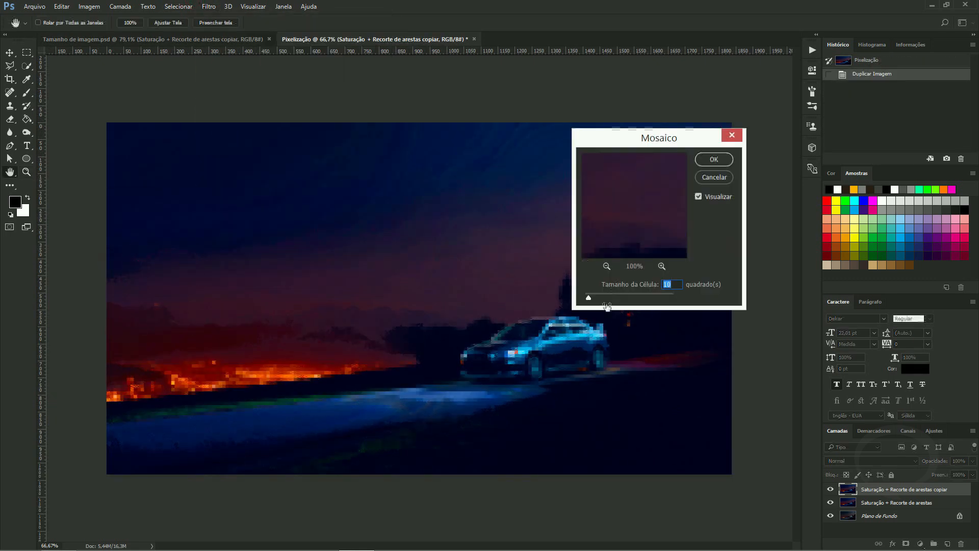
pyautogui.write('8')
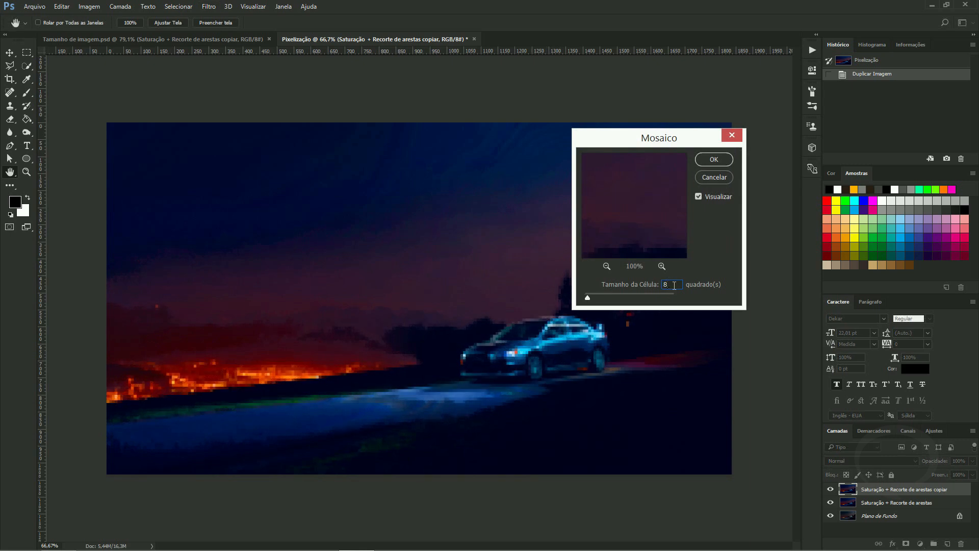
pyautogui.click(721, 162)
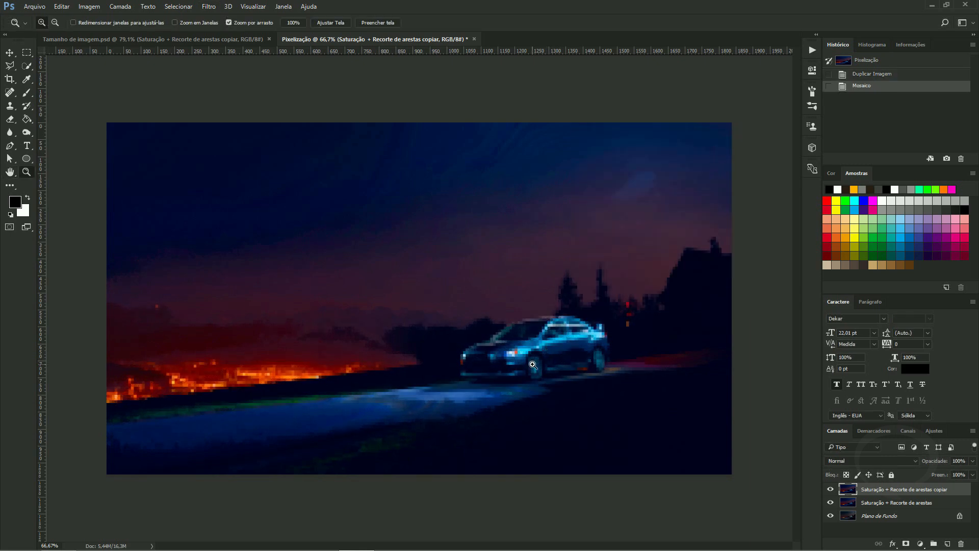
pyautogui.click(537, 368)
pyautogui.hotkey('ctrl', '0')
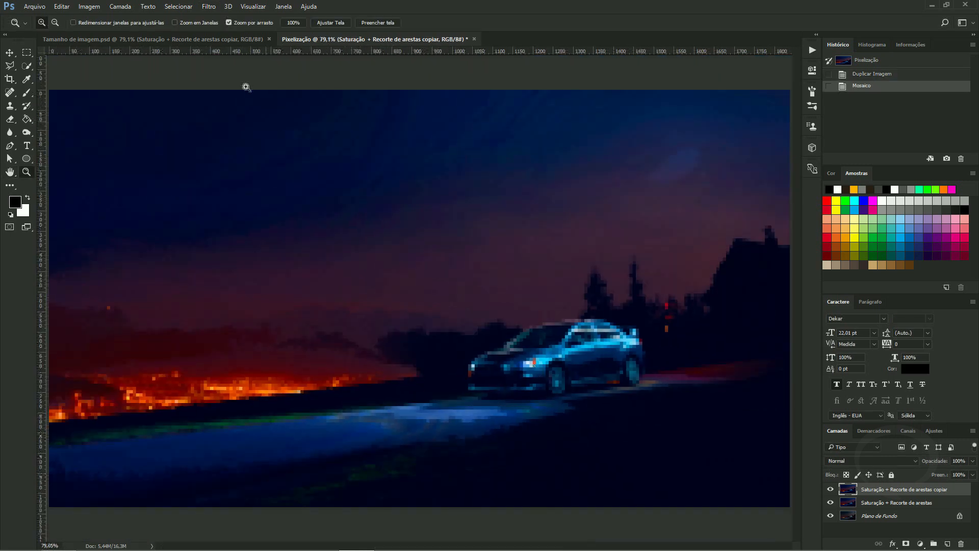
# Step: Resize the Tamanho de imagem document to 500 pixels wide, resampling with "Pelo mais próximo (arestas sólidas)"
pyautogui.click(237, 38)
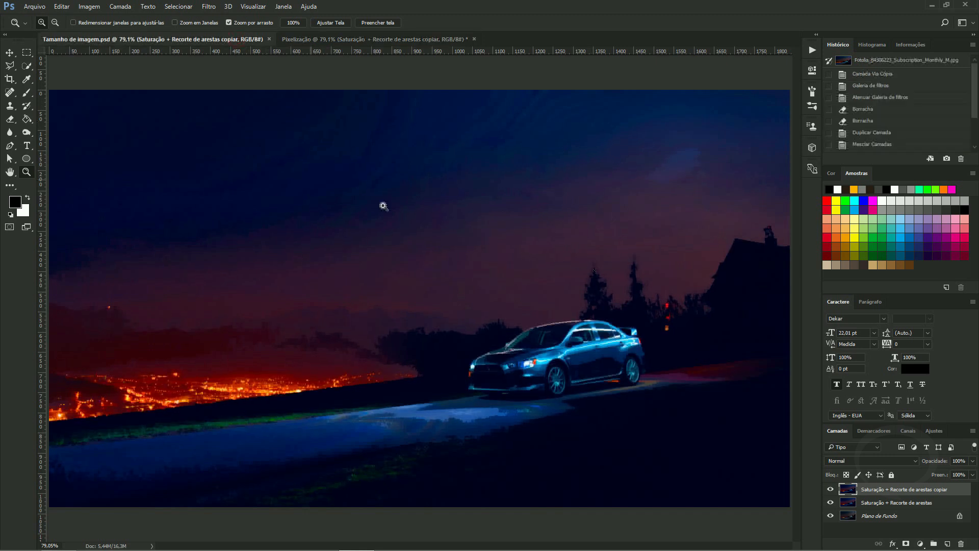
pyautogui.click(10, 53)
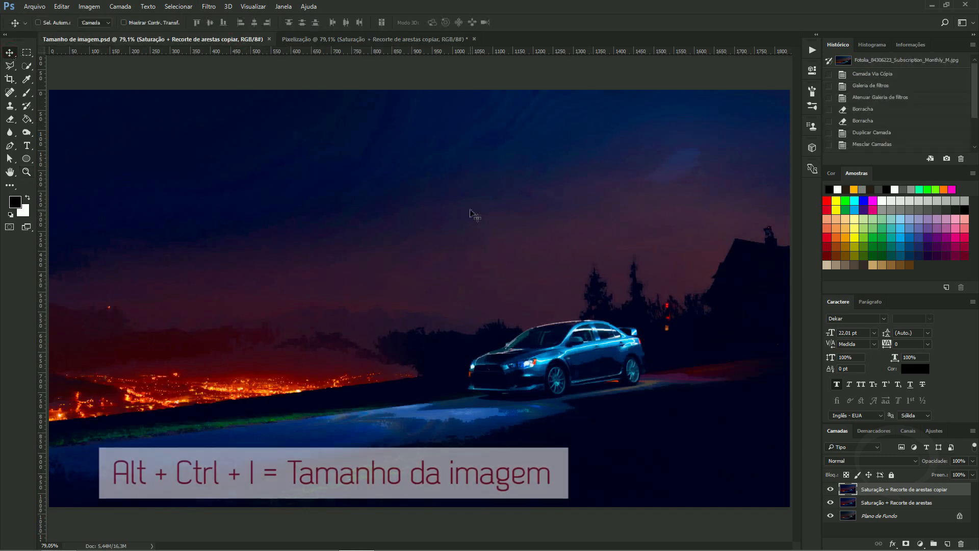
pyautogui.hotkey('ctrl', 'alt', 'i')
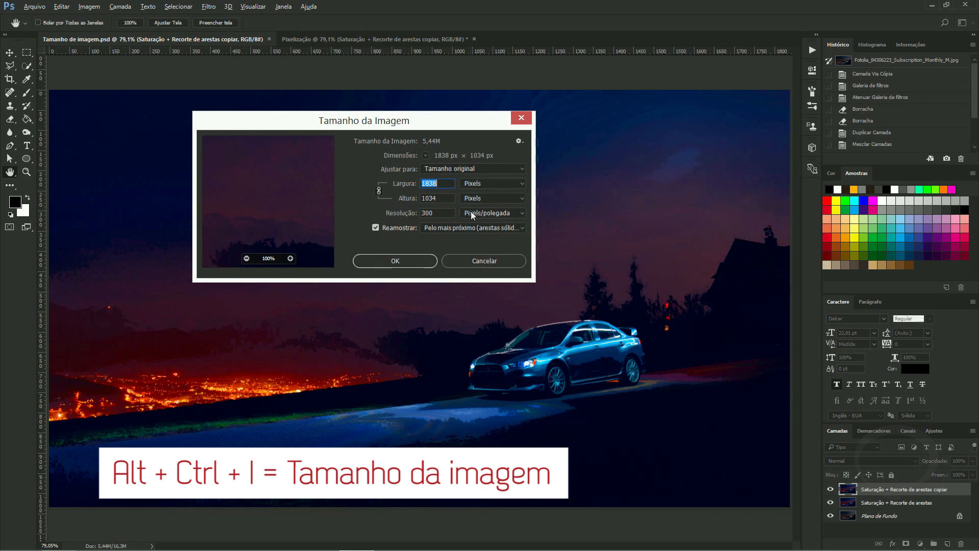
pyautogui.moveTo(408, 124); pyautogui.dragTo(600, 171)
pyautogui.moveTo(461, 252); pyautogui.dragTo(487, 259)
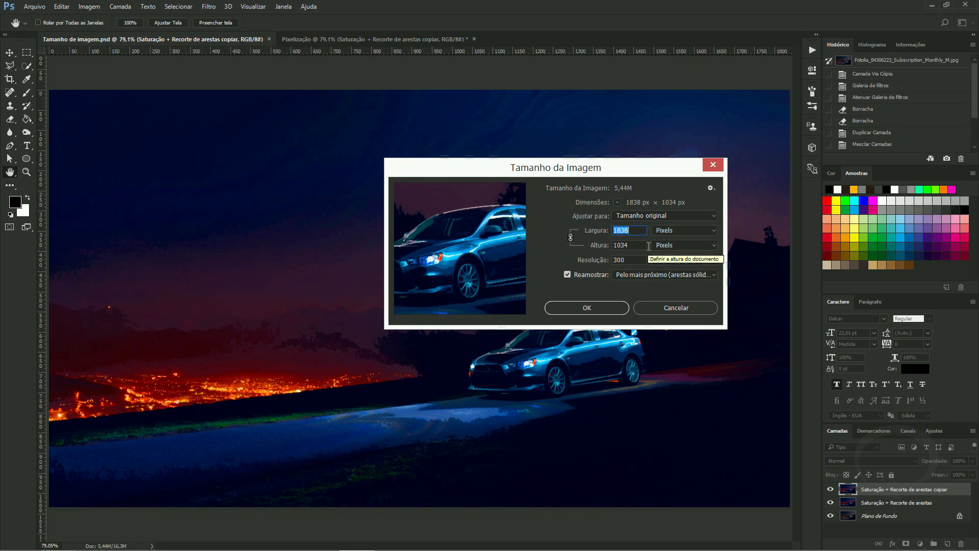
pyautogui.write('500')
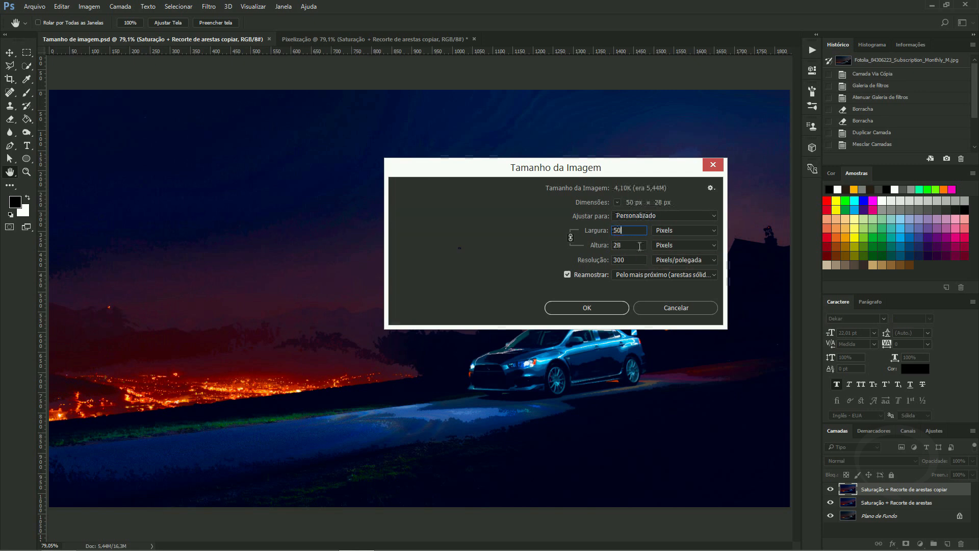
pyautogui.click(617, 278)
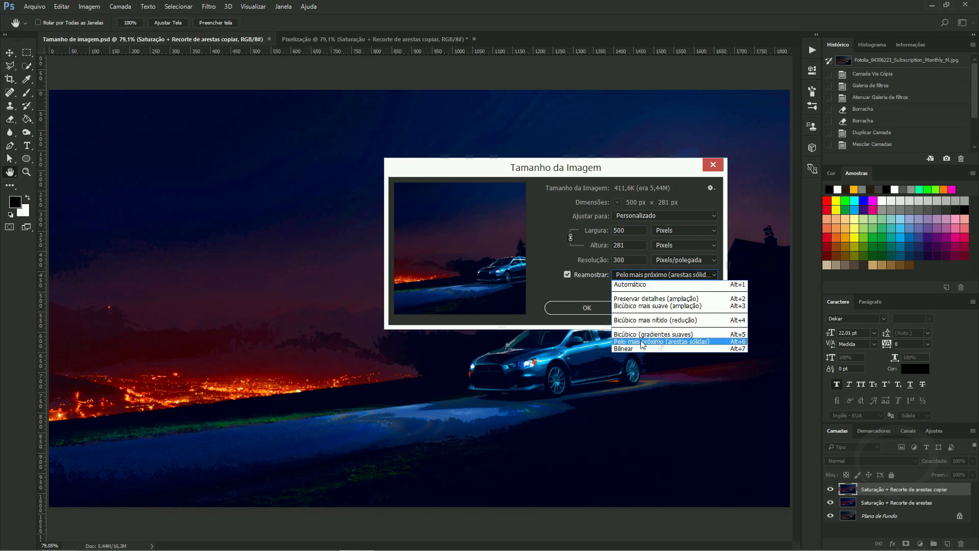
pyautogui.click(689, 342)
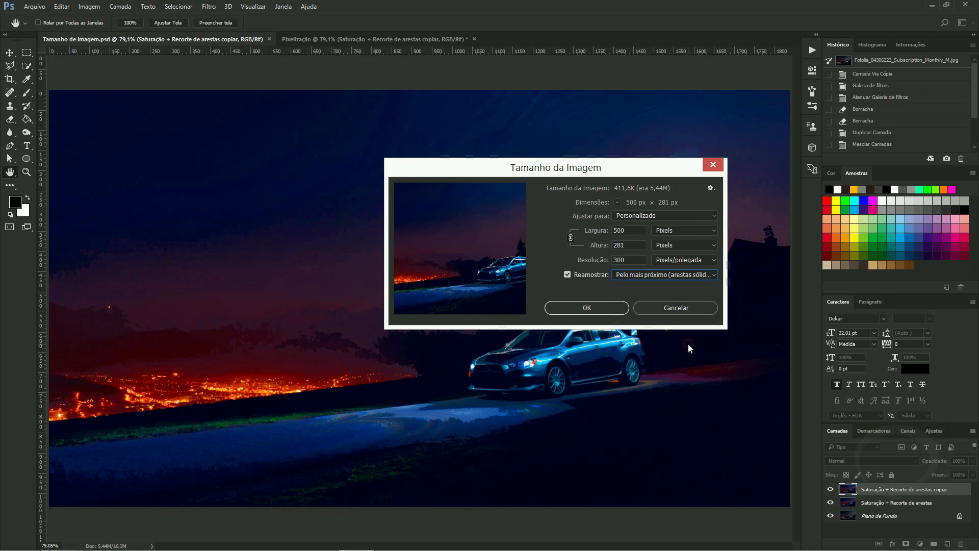
pyautogui.click(587, 307)
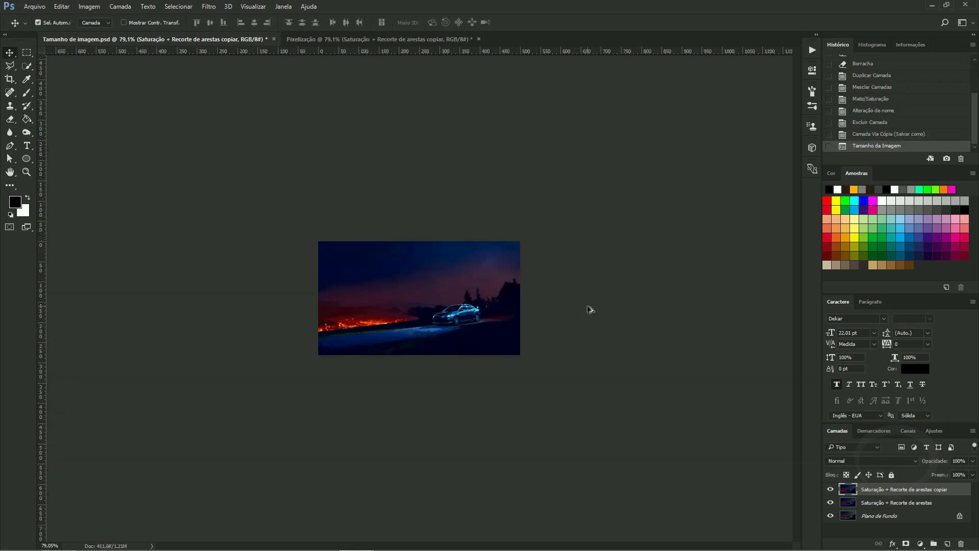
# Step: Enlarge the Tamanho de imagem document to 2000 pixels wide, keeping the nearest-neighbour resampling
pyautogui.hotkey('ctrl', 'alt', 'i')
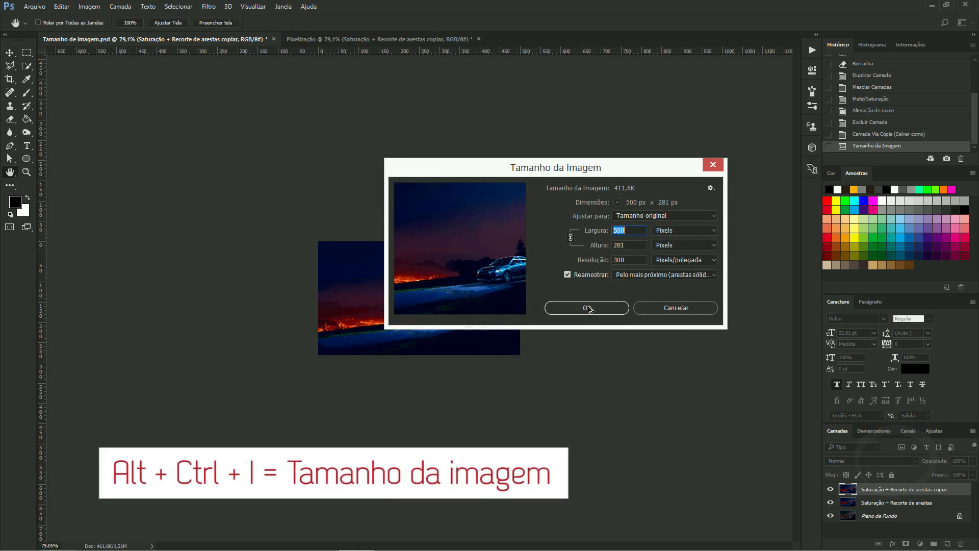
pyautogui.write('2000')
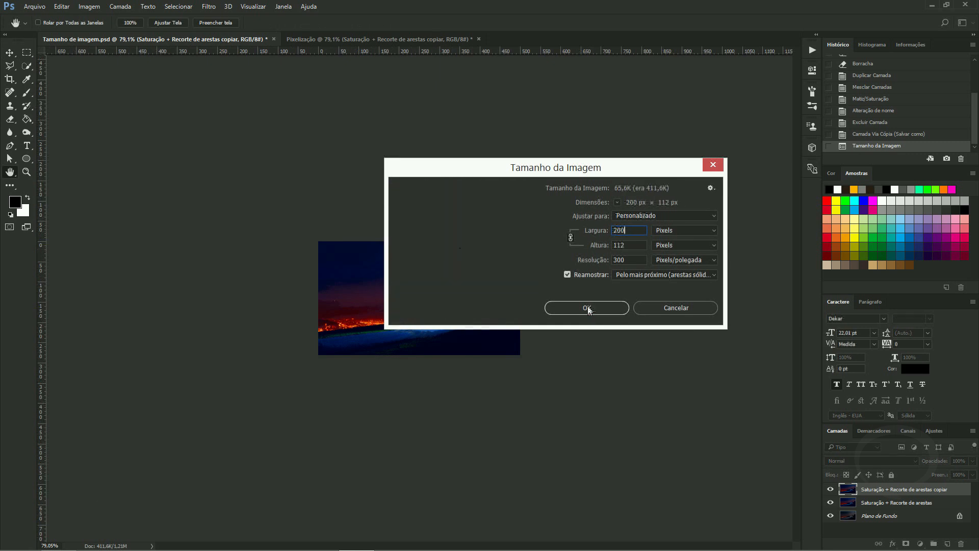
pyautogui.click(586, 307)
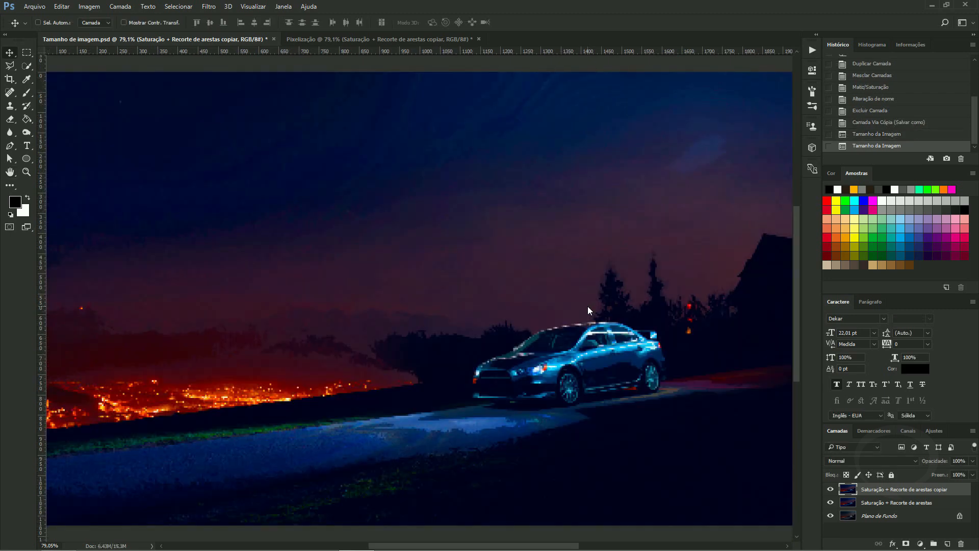
# Step: Inspect the enlarged image up close and compare it with the mosaic version in the Pixelização document
pyautogui.hotkey('ctrl', '+')
pyautogui.hotkey('ctrl', '+')
pyautogui.hotkey('ctrl', '0')
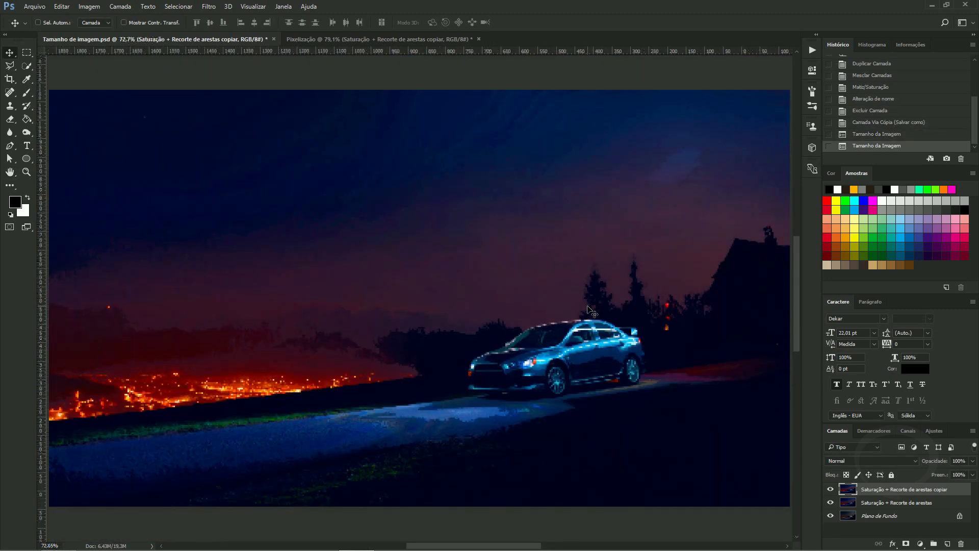
pyautogui.click(323, 41)
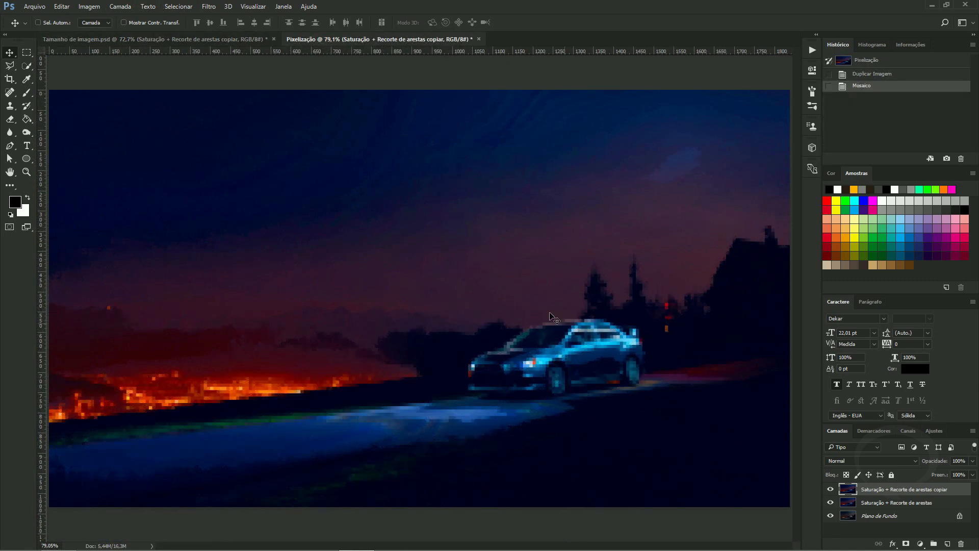
# Step: Examine the pixelated edges of the car, trees and house up close in the Tamanho de imagem document
pyautogui.click(243, 38)
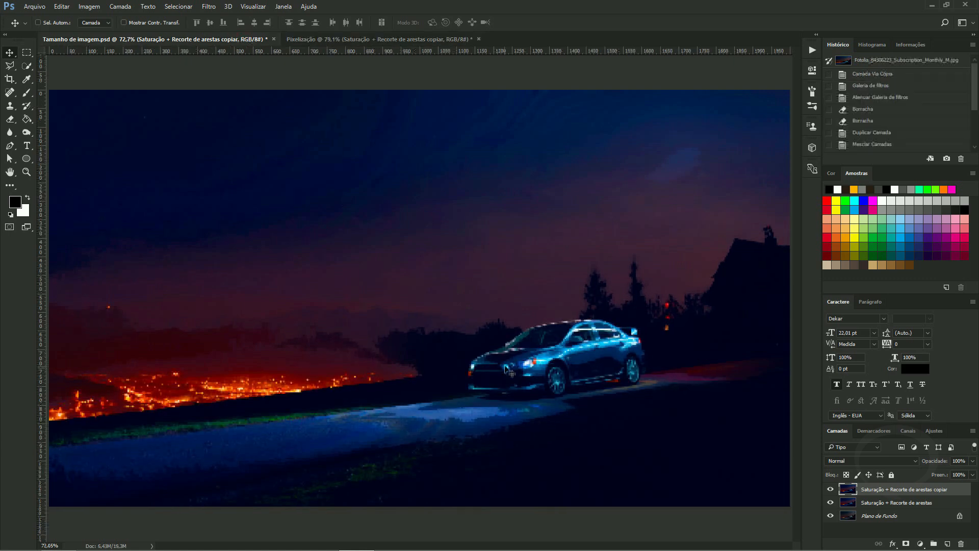
pyautogui.press('z')
pyautogui.moveTo(400, 415); pyautogui.dragTo(739, 352)
pyautogui.moveTo(460, 225); pyautogui.dragTo(546, 378)
pyautogui.moveTo(707, 363); pyautogui.dragTo(249, 367)
pyautogui.moveTo(498, 393); pyautogui.dragTo(441, 281)
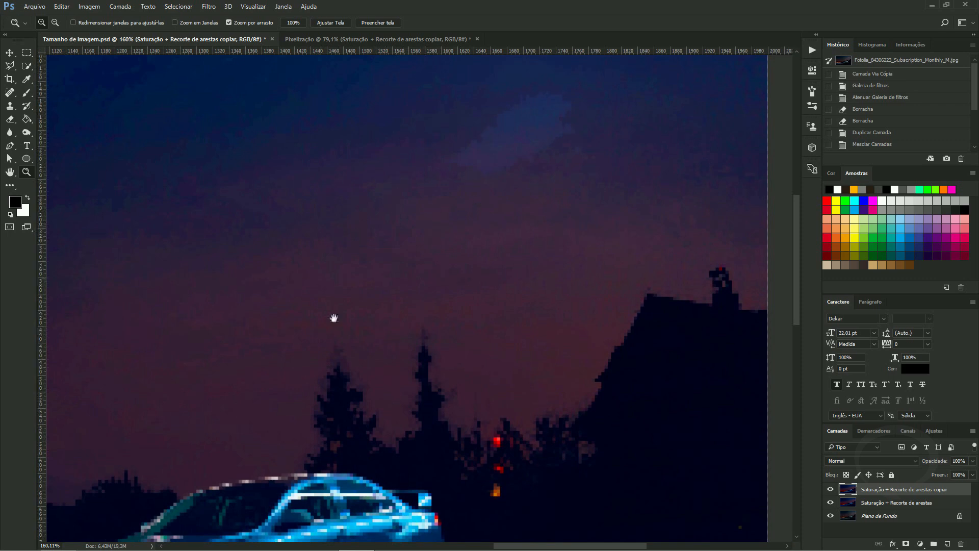
pyautogui.moveTo(335, 316); pyautogui.dragTo(470, 140)
pyautogui.moveTo(561, 168); pyautogui.dragTo(585, 167)
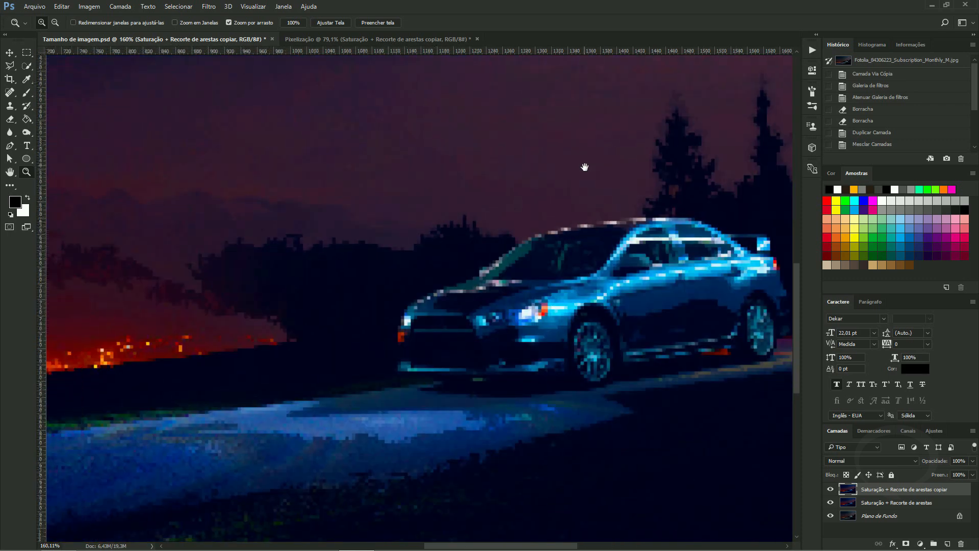
pyautogui.hotkey('ctrl', '0')
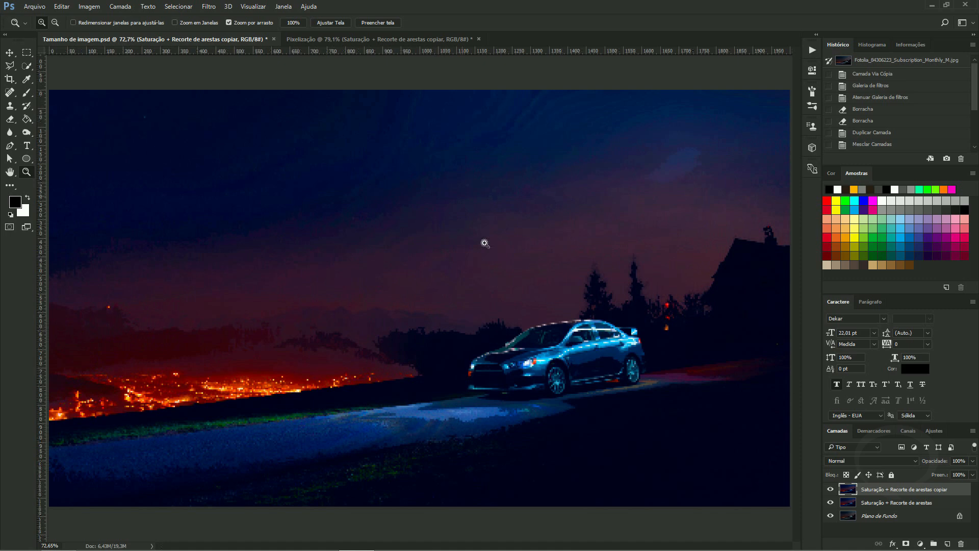
# Step: Shrink the image to 250 pixels wide and enlarge it back to 2000 pixels with nearest-neighbour resampling
pyautogui.hotkey('ctrl', 'alt', 'i')
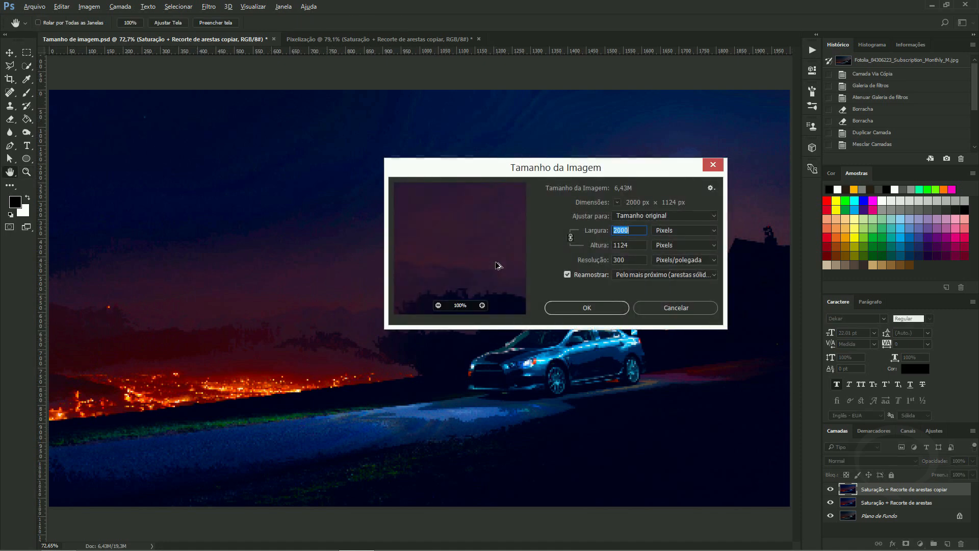
pyautogui.write('250')
pyautogui.press('Return')
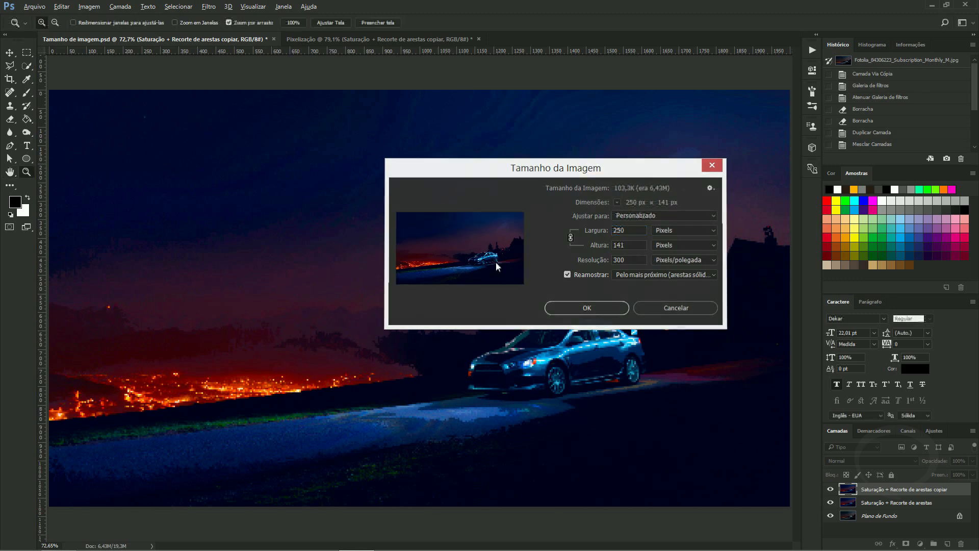
pyautogui.hotkey('ctrl', 'alt', 'i')
pyautogui.write('250')
pyautogui.press('Return')
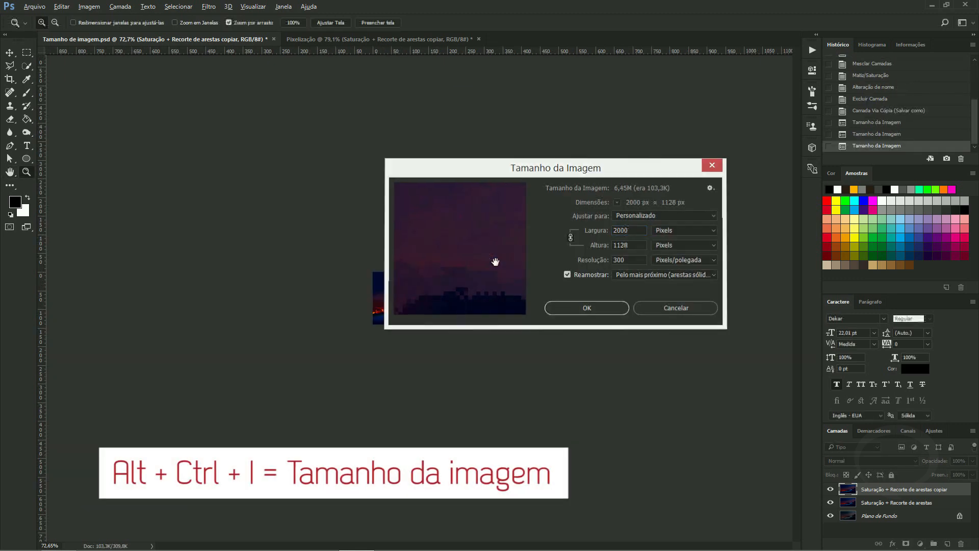
# Step: Undo the 250-pixel reduction and the enlargement that followed it
pyautogui.hotkey('ctrl', 'z')
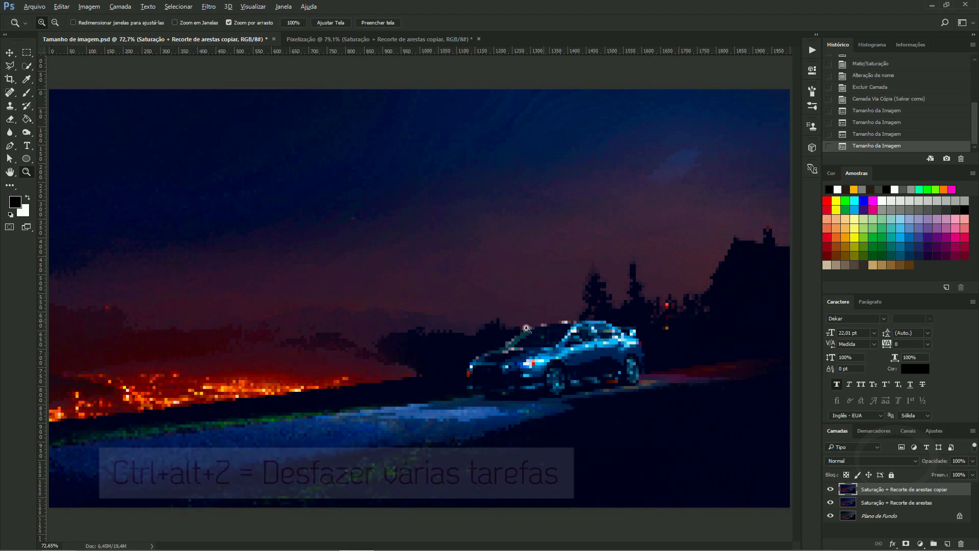
pyautogui.hotkey('ctrl', 'alt', 'z')
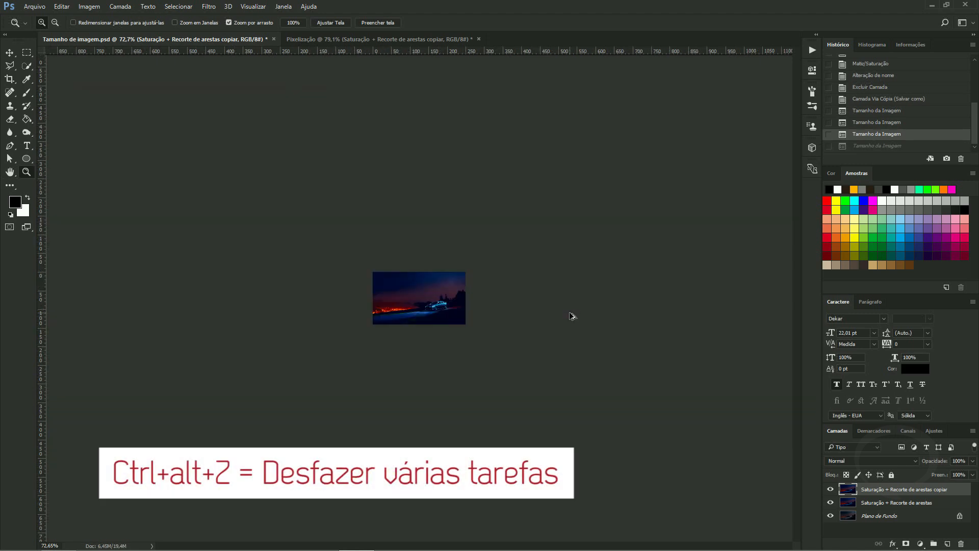
pyautogui.hotkey('ctrl', 'alt', 'z')
# Step: Resize the image to 50 pixels wide, keeping the nearest-neighbour resampling
pyautogui.hotkey('alt', 'ctrl', 'i')
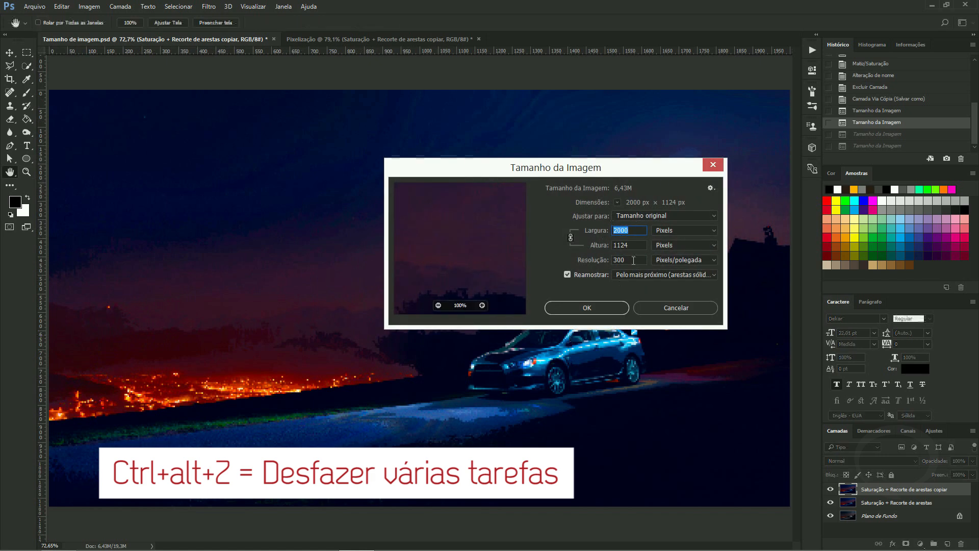
pyautogui.write('50')
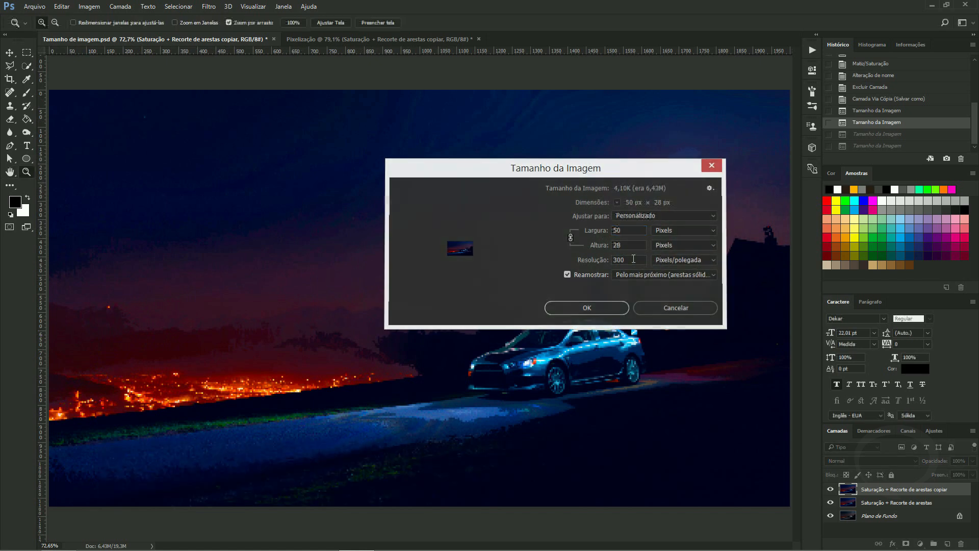
pyautogui.press('Return')
pyautogui.press('h')
# Step: Enlarge the 50-pixel image to 2000 pixels wide with nearest-neighbour resampling
pyautogui.hotkey('alt', 'ctrl', 'i')
pyautogui.write('100')
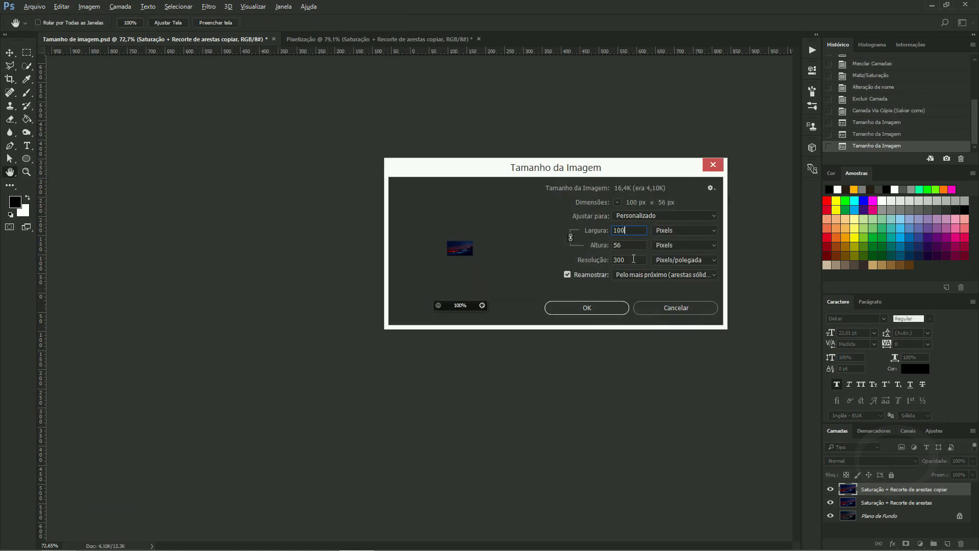
pyautogui.write('0')
pyautogui.press('BackSpace')
pyautogui.press('BackSpace')
pyautogui.press('BackSpace')
pyautogui.press('BackSpace')
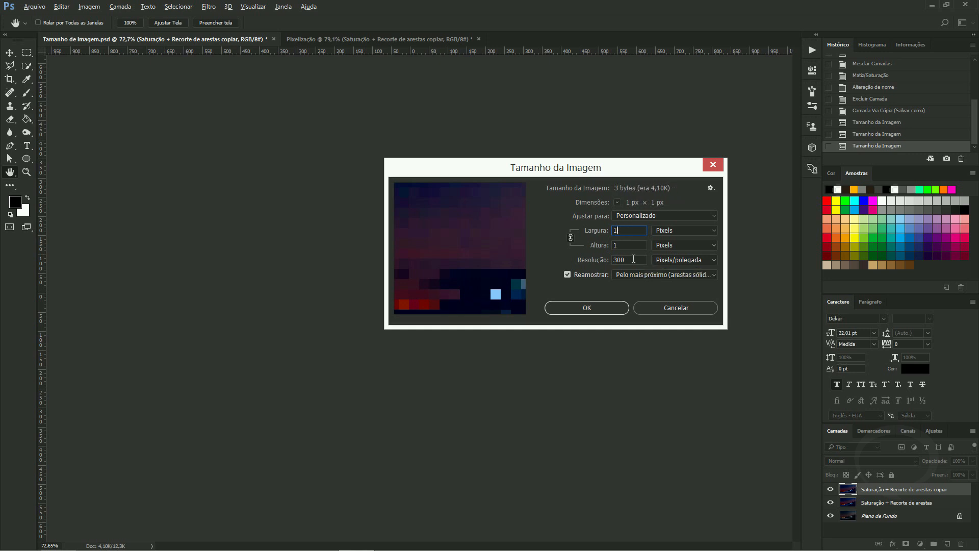
pyautogui.write('2000')
pyautogui.press('Return')
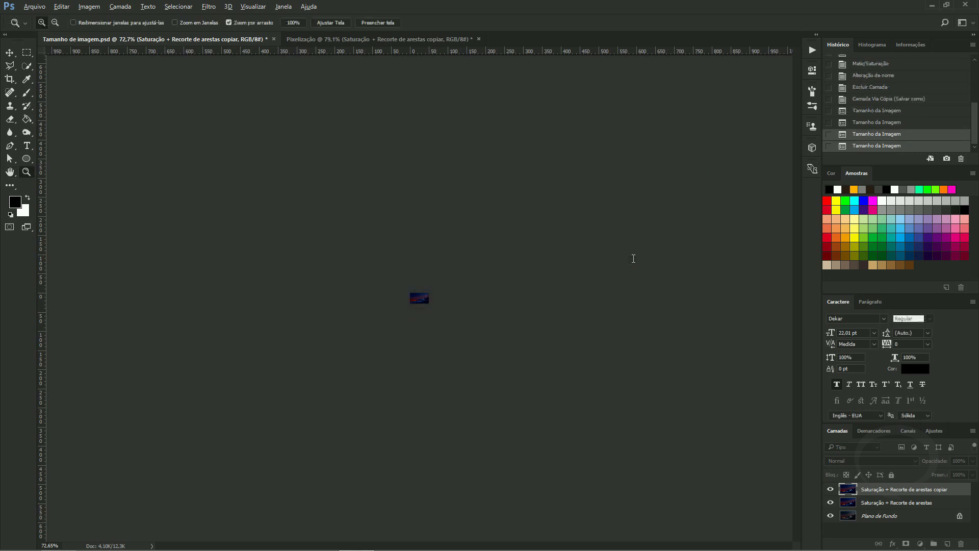
# Step: Undo all the image size changes, back to the original image before any resizing
pyautogui.hotkey('ctrl', 'alt', 'z')
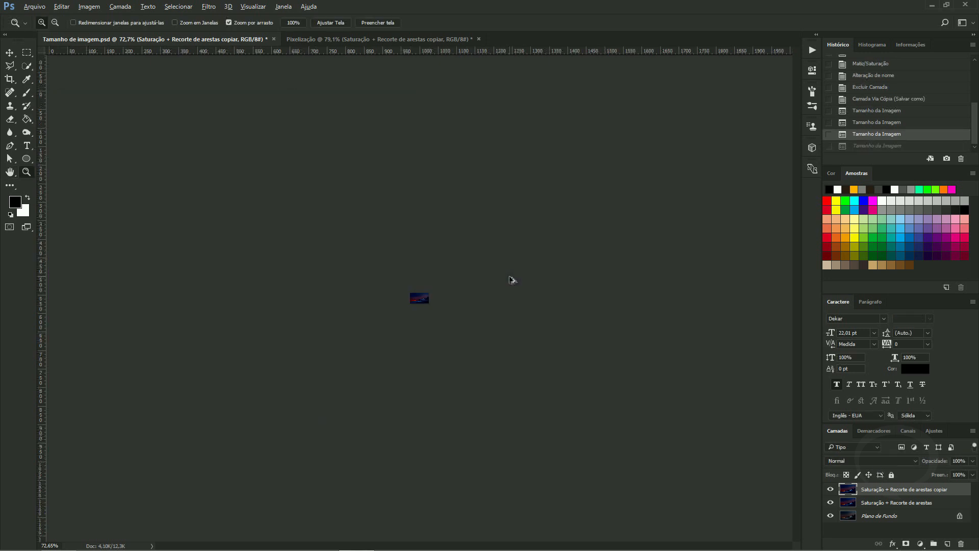
pyautogui.hotkey('ctrl', 'alt', 'z')
pyautogui.hotkey('ctrl', 'alt', 'z')
pyautogui.hotkey('ctrl', 'alt', 'z')
# Step: Reduce the original-size image to 500 pixels wide with "Pelo mais próximo (arestas sólidas)" resampling
pyautogui.hotkey('ctrl', 'alt', 'i')
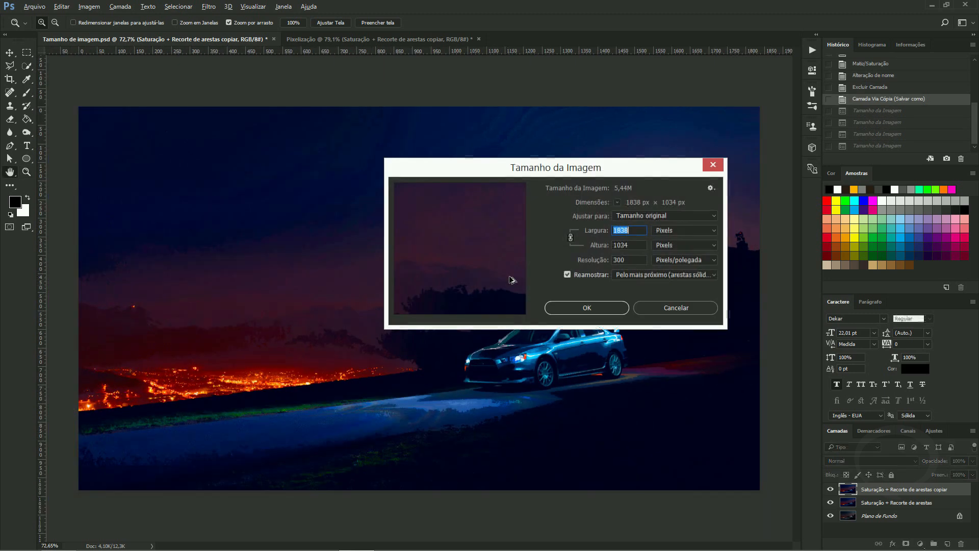
pyautogui.write('500')
pyautogui.press('Return')
pyautogui.press('z')
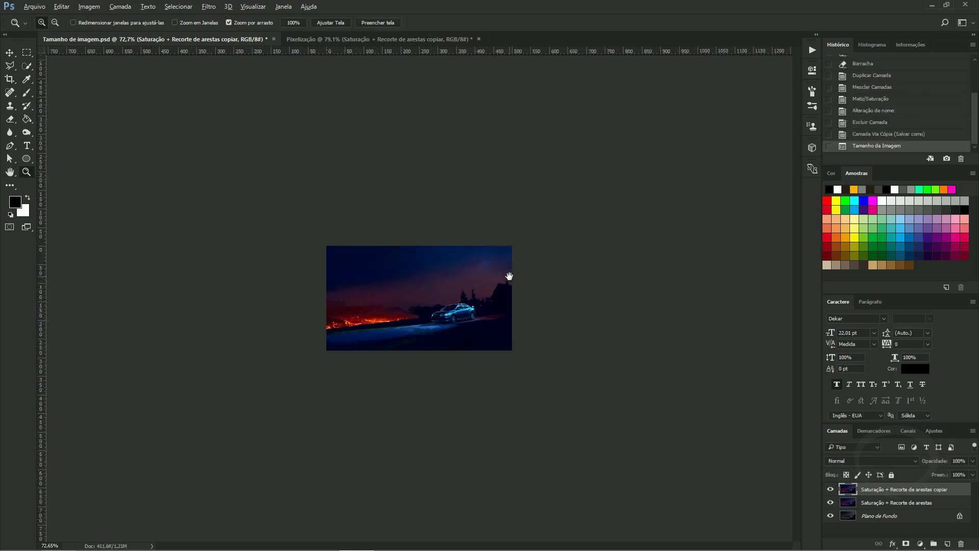
# Step: Enlarge the 500-pixel image to 2000 pixels wide, keeping the nearest-neighbour resampling, and fit it in the window
pyautogui.hotkey('ctrl', 'alt', 'i')
pyautogui.write('1838')
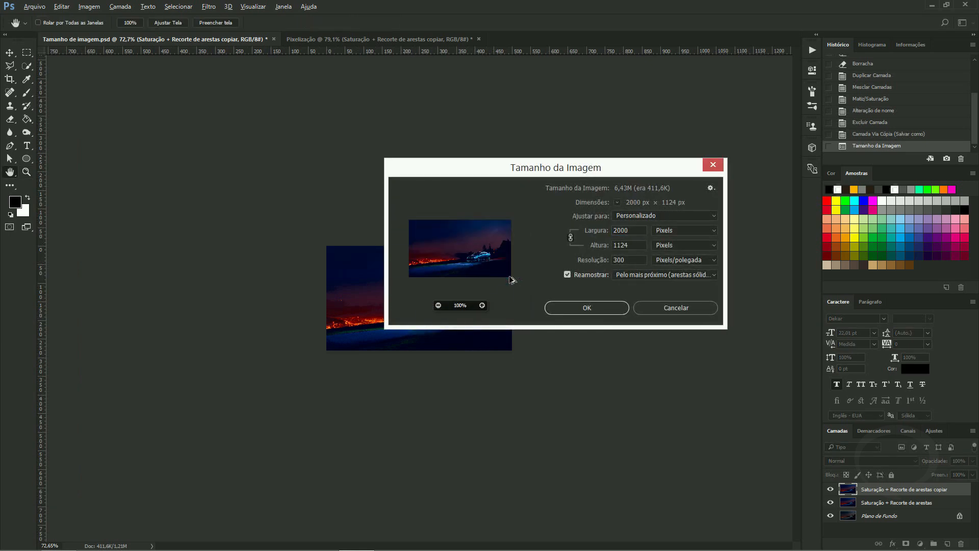
pyautogui.press('Return')
pyautogui.click(510, 276)
pyautogui.click(509, 276)
pyautogui.hotkey('ctrl', '0')
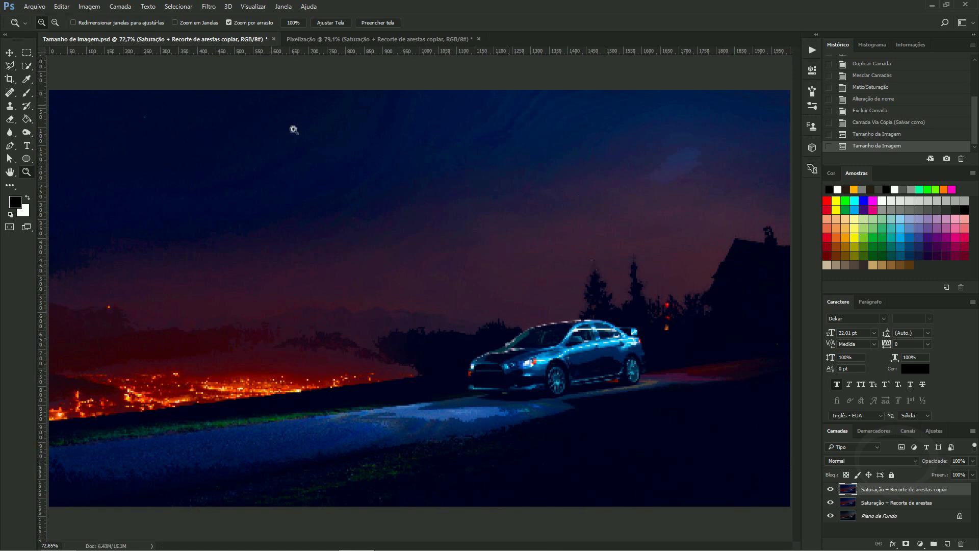
# Step: Apply a Brightness/Contrast adjustment to the top layer with brightness 55 and contrast -6
pyautogui.click(85, 8)
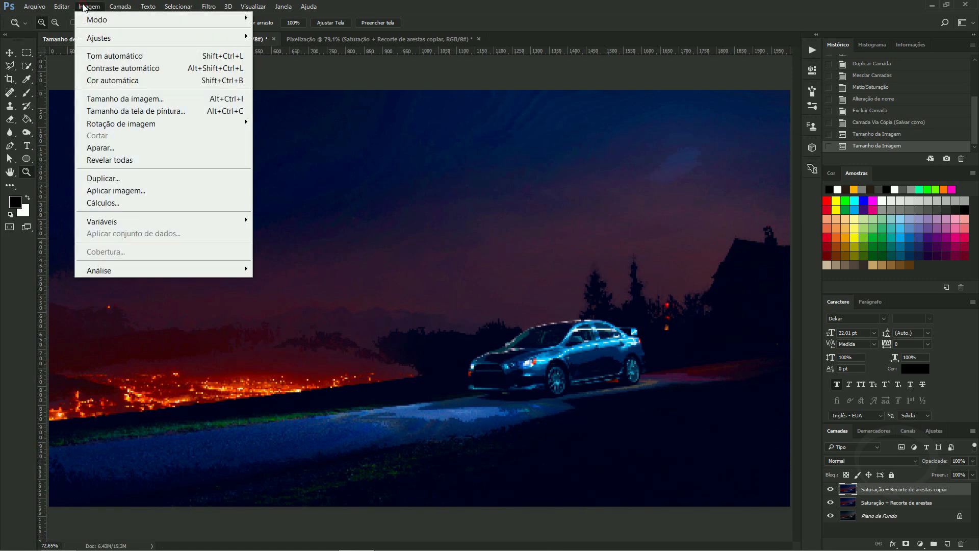
pyautogui.click(112, 37)
pyautogui.click(279, 38)
pyautogui.moveTo(542, 164); pyautogui.dragTo(535, 188)
pyautogui.moveTo(576, 160); pyautogui.dragTo(553, 166)
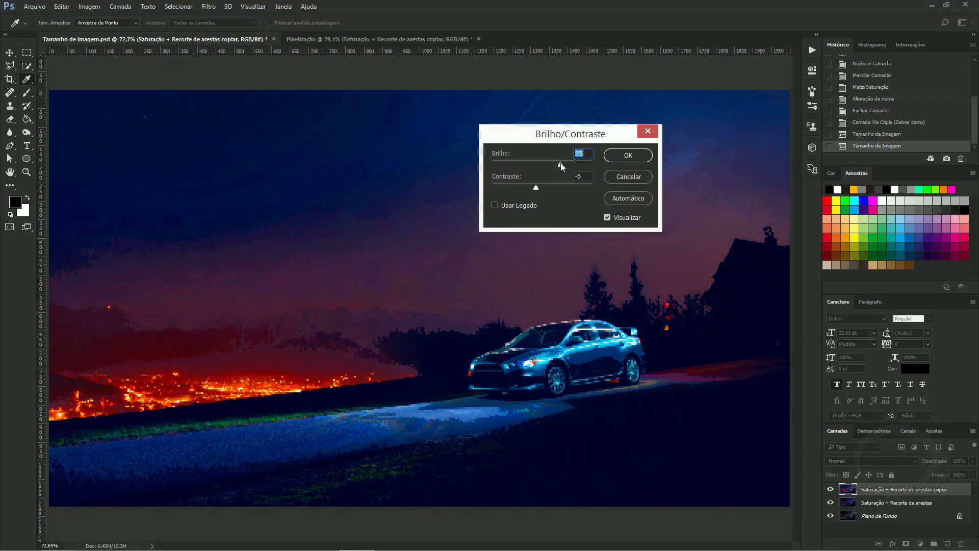
pyautogui.click(628, 155)
pyautogui.press('z')
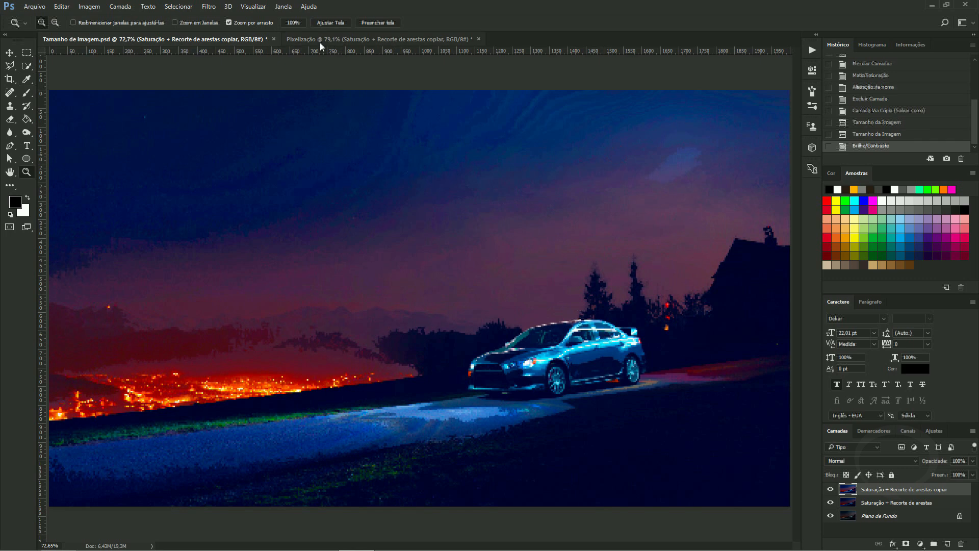
# Step: Compare the brightened image with the mosaic version, and close the Pixelização document without saving it
pyautogui.click(320, 40)
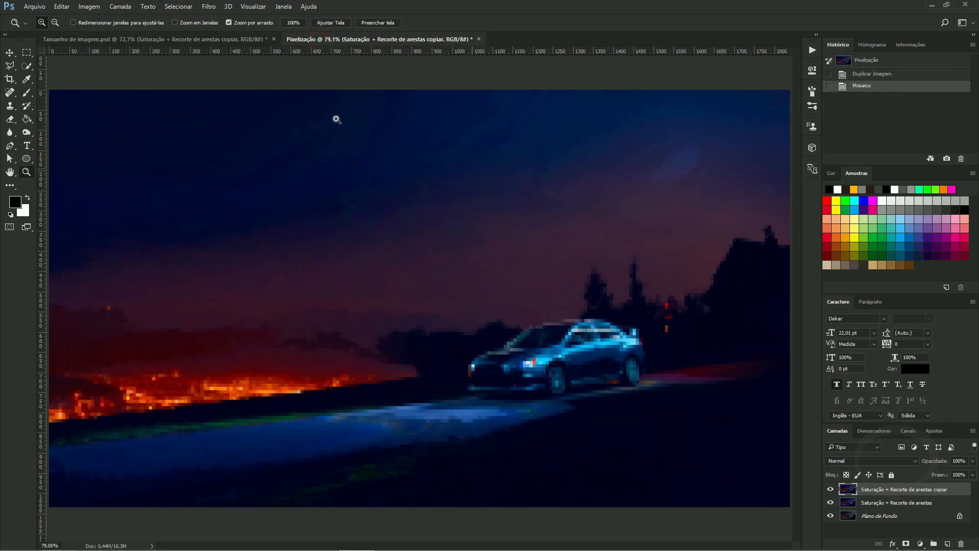
pyautogui.click(241, 41)
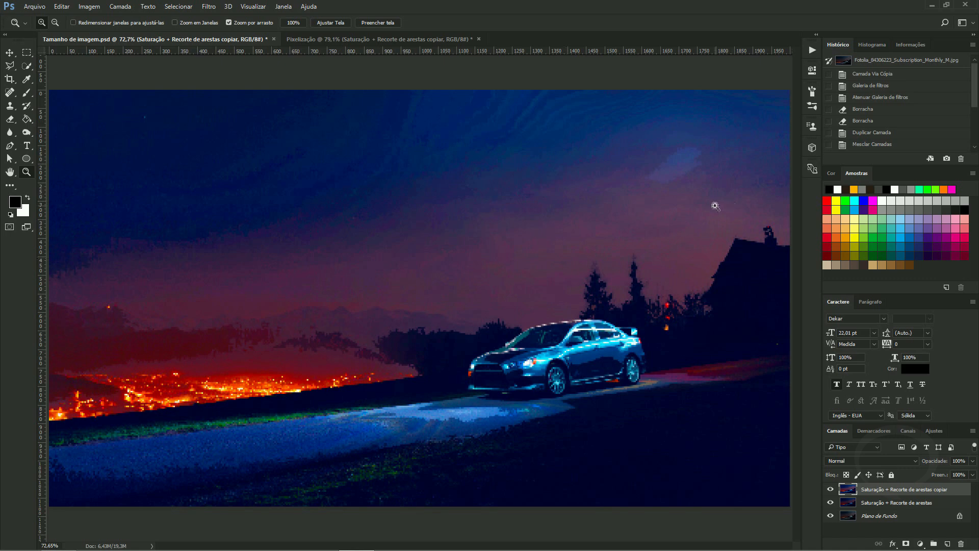
pyautogui.click(478, 40)
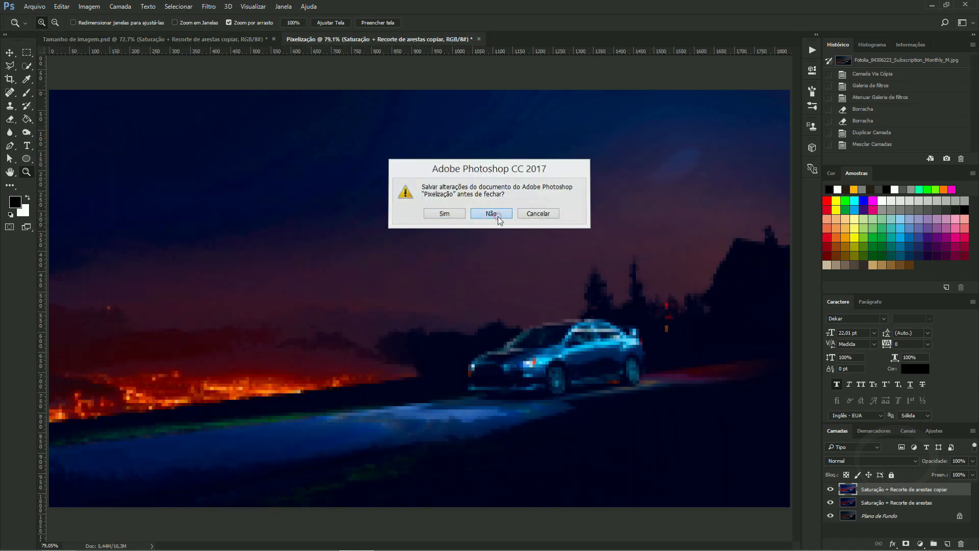
pyautogui.click(497, 216)
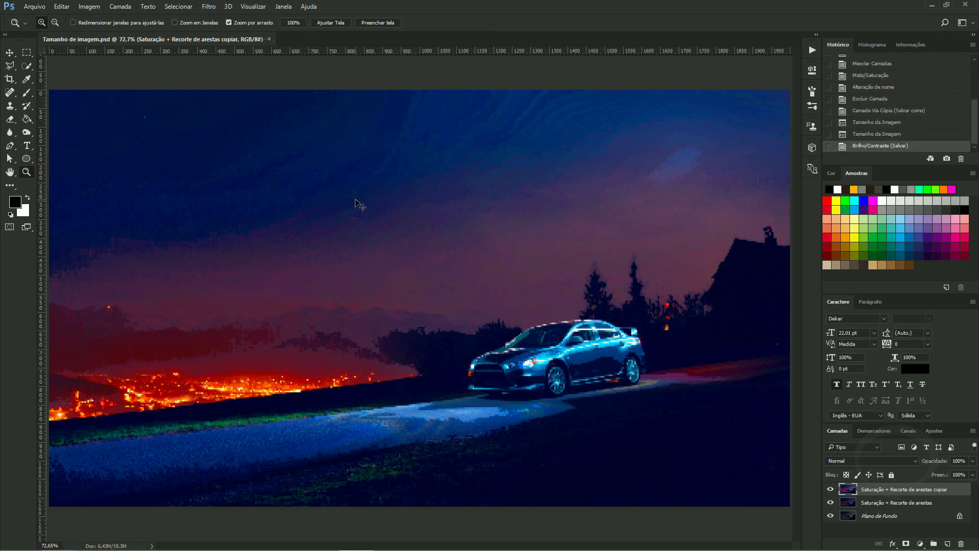
# Step: Open the original photo Fotolia_84306223_Subscription_Monthly_M from the Fotolia folder and fit it in the window
pyautogui.hotkey('ctrl', 'o')
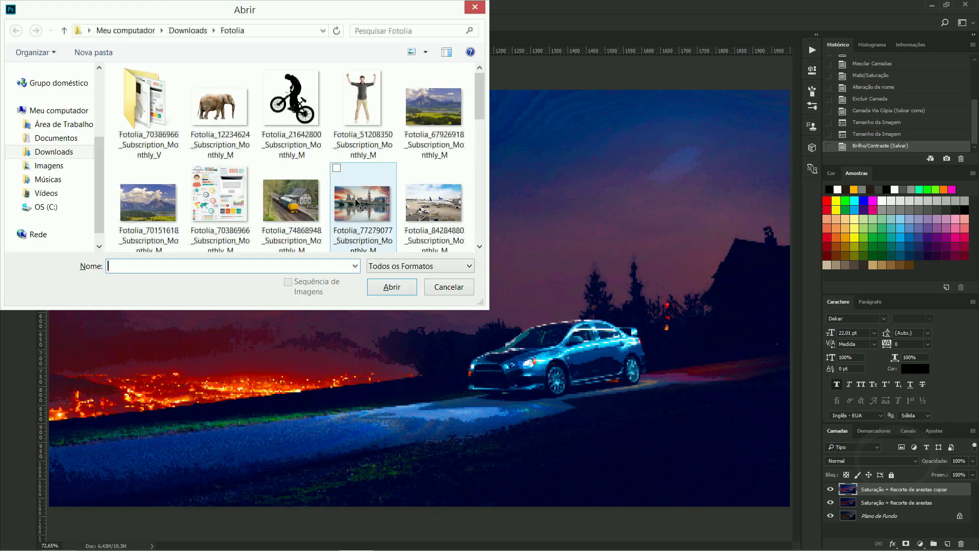
pyautogui.scroll(-2, 470, 130)
pyautogui.scroll(-1, 471, 133)
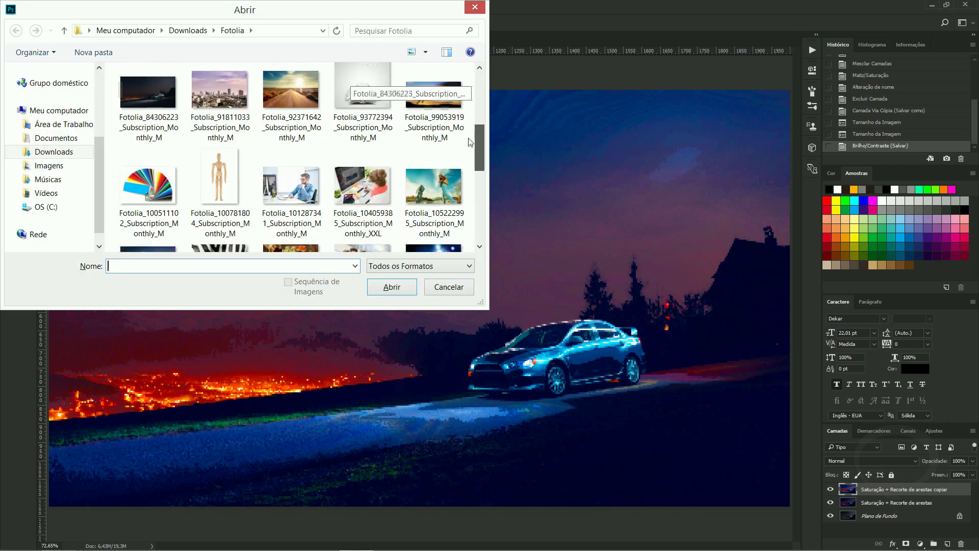
pyautogui.click(148, 107)
pyautogui.click(401, 293)
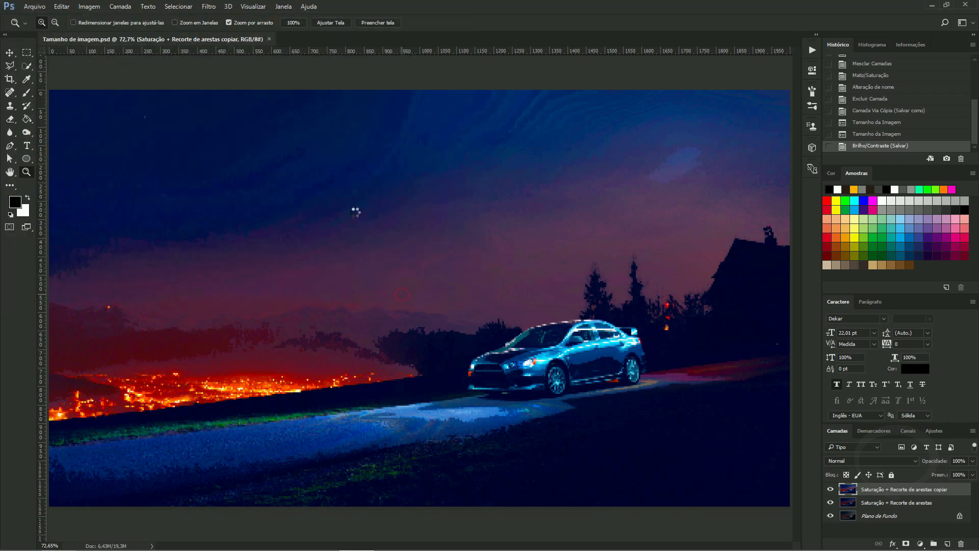
pyautogui.click(543, 257)
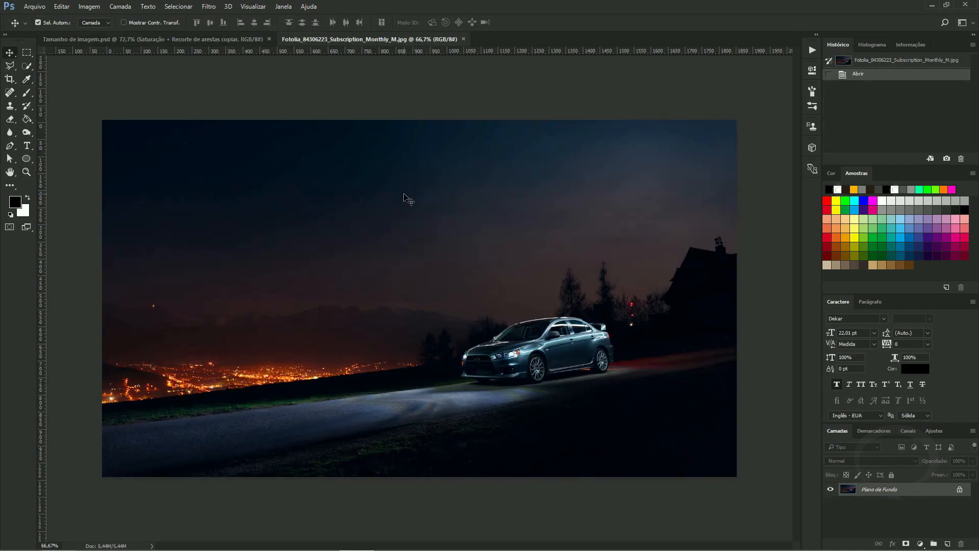
pyautogui.hotkey('ctrl', '0')
# Step: Compare the pixelated Tamanho de imagem document with the original photo by alternating between the two
pyautogui.click(214, 39)
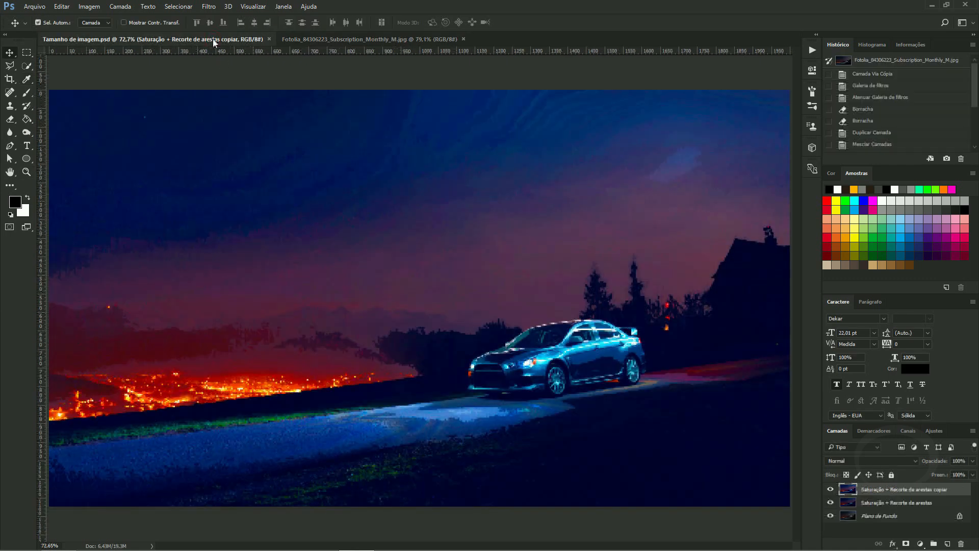
pyautogui.hotkey('ctrl', 'Tab')
pyautogui.hotkey('ctrl', 'Tab')
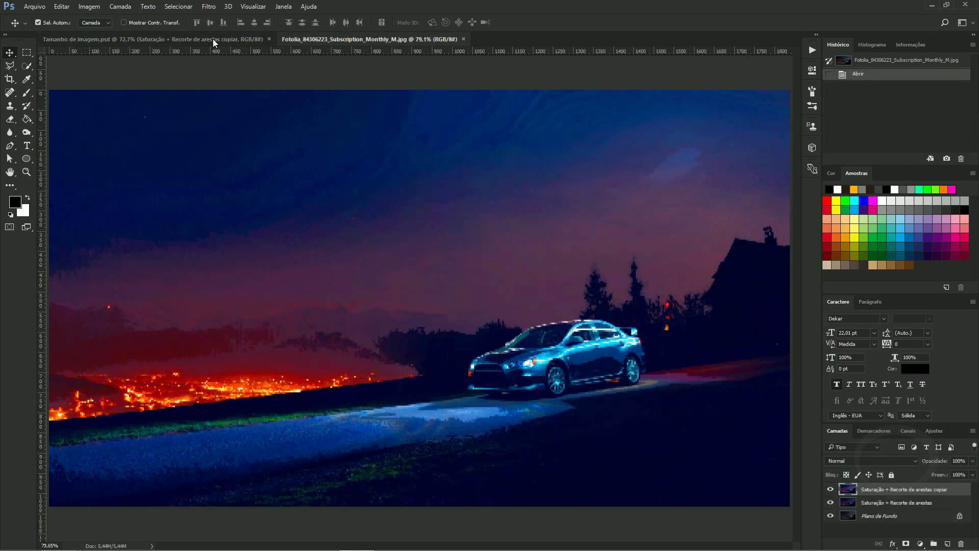
pyautogui.hotkey('ctrl', 'Tab')
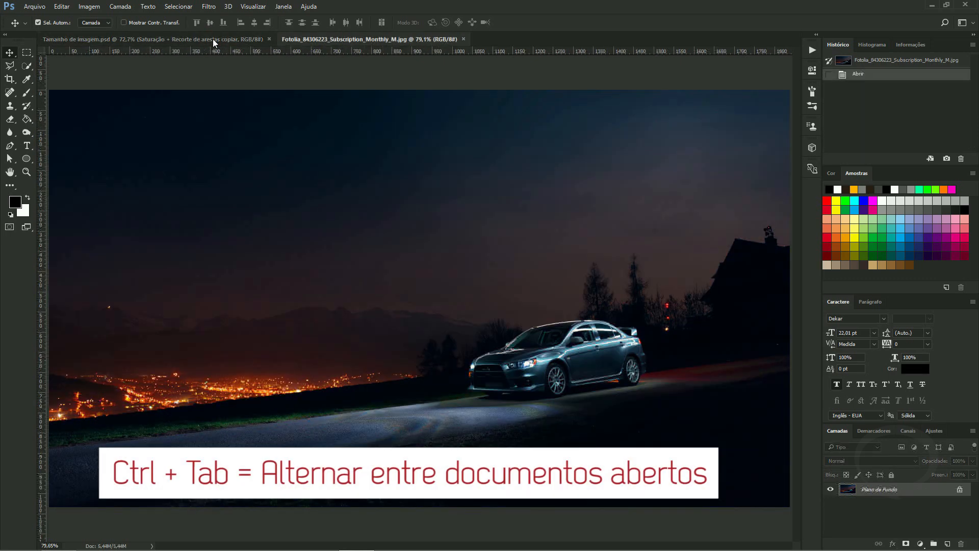
pyautogui.hotkey('ctrl', 'Tab')
pyautogui.hotkey('ctrl', 'Tab')
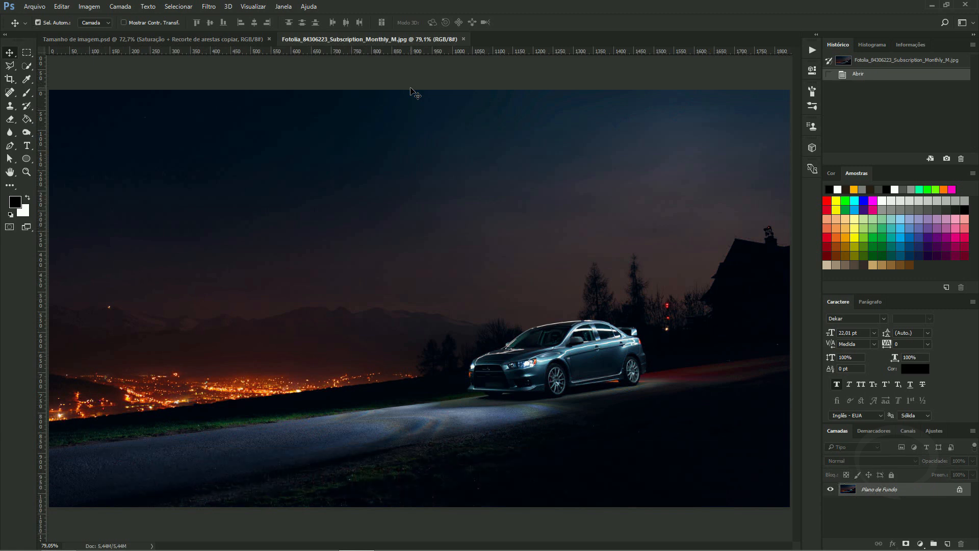
pyautogui.hotkey('ctrl', 'Tab')
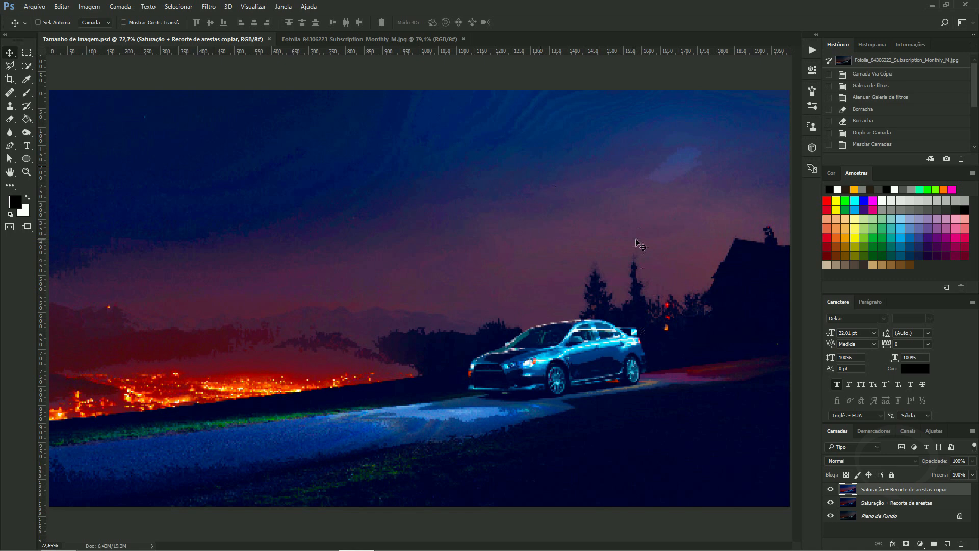
# Step: Close the original car photo and open Fotolia_128038883_Subscription_Monthly_M from the Fotolia folder
pyautogui.click(463, 39)
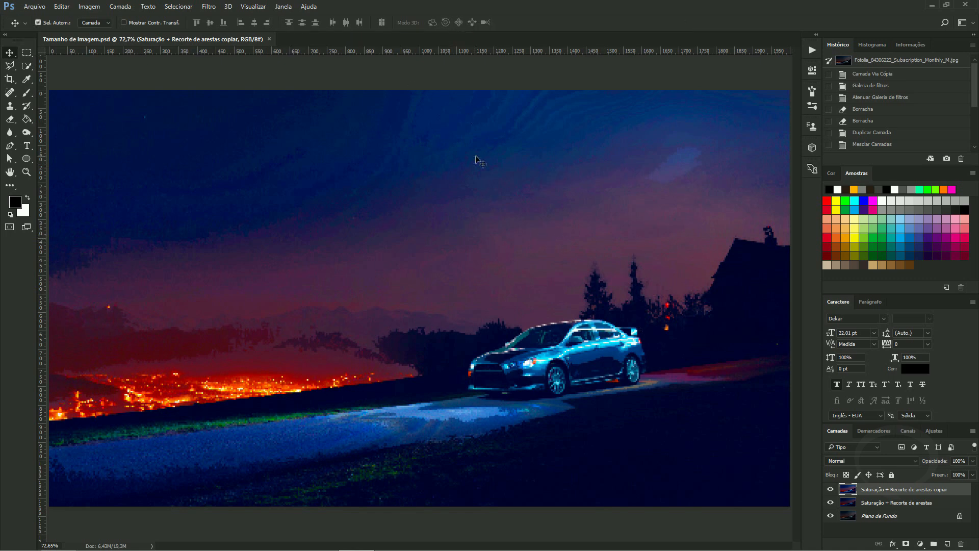
pyautogui.hotkey('ctrl', 'o')
pyautogui.moveTo(478, 92); pyautogui.dragTo(475, 204)
pyautogui.click(430, 120)
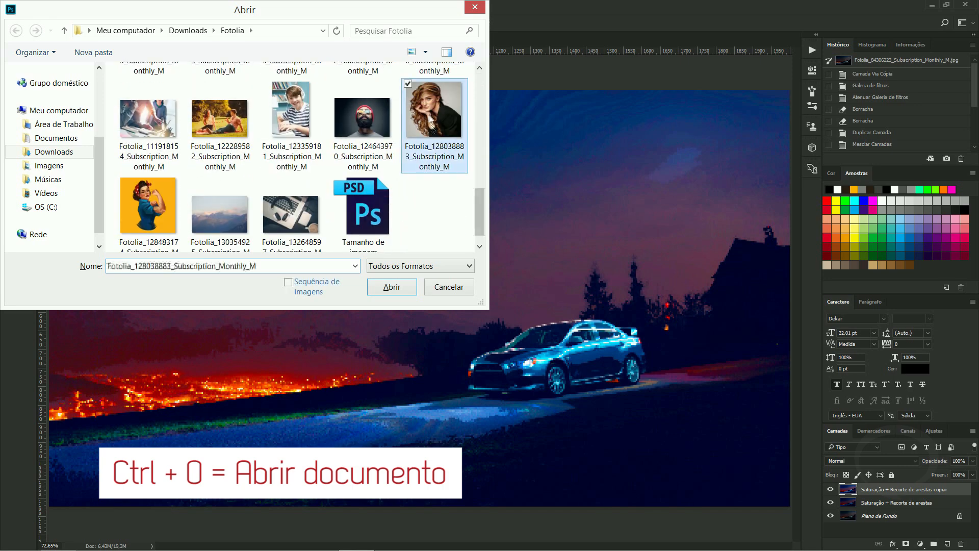
pyautogui.click(392, 287)
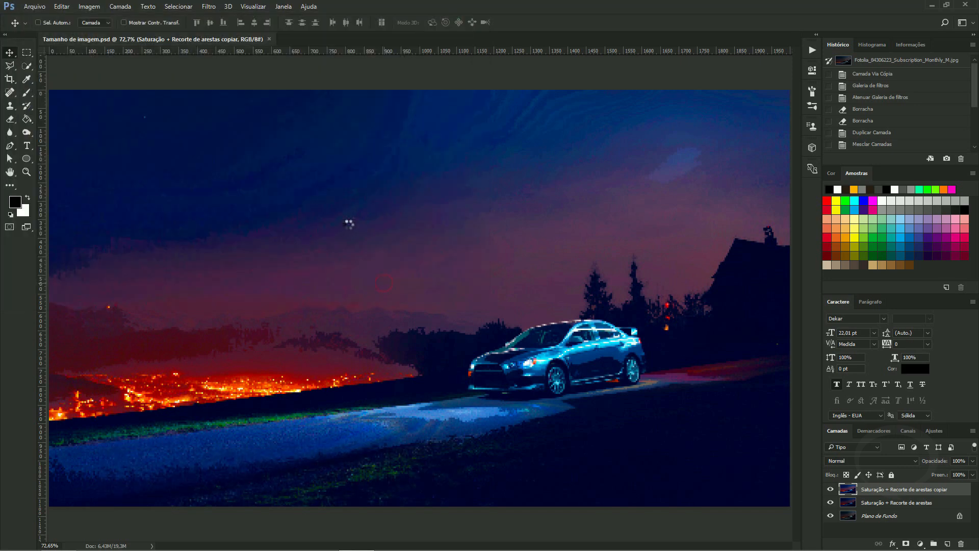
pyautogui.click(267, 262)
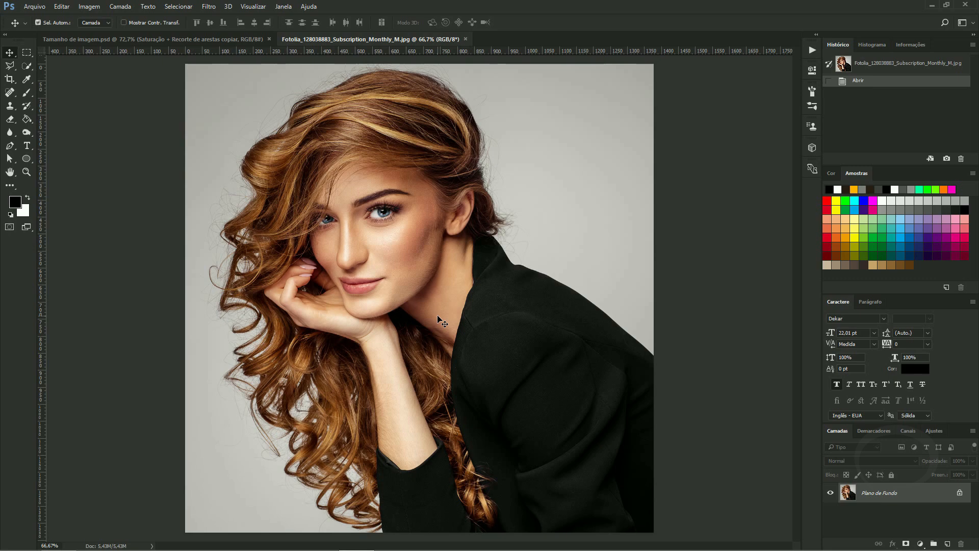
# Step: Duplicate the portrait's background layer and apply the Recorte de Arestas filter with 8 levels, edge simplicity 0 and edge fidelity 1
pyautogui.hotkey('ctrl', 'j')
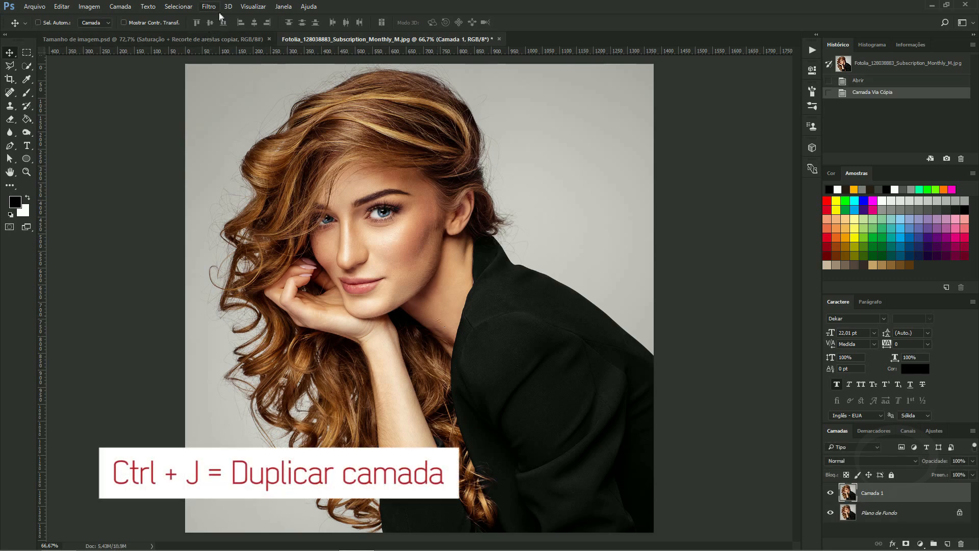
pyautogui.click(209, 7)
pyautogui.click(243, 59)
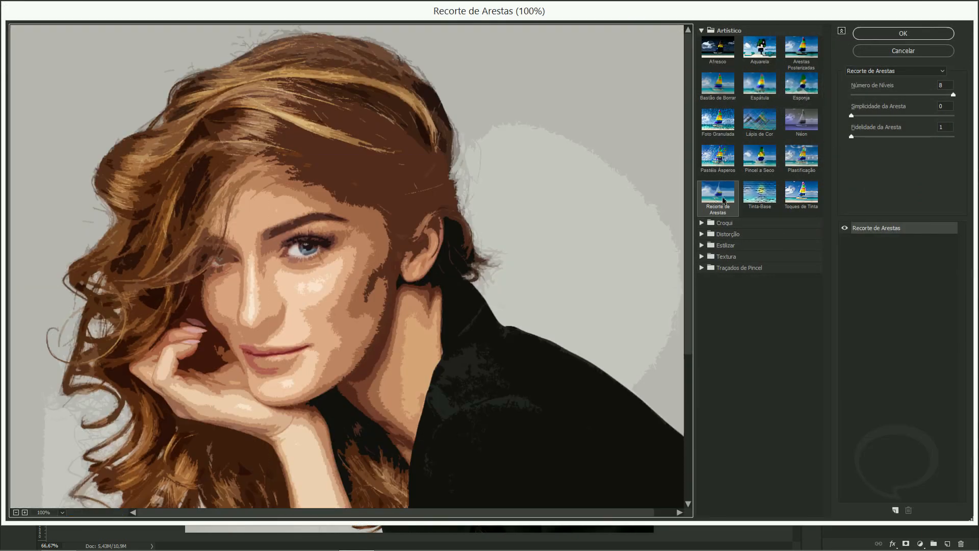
pyautogui.click(903, 34)
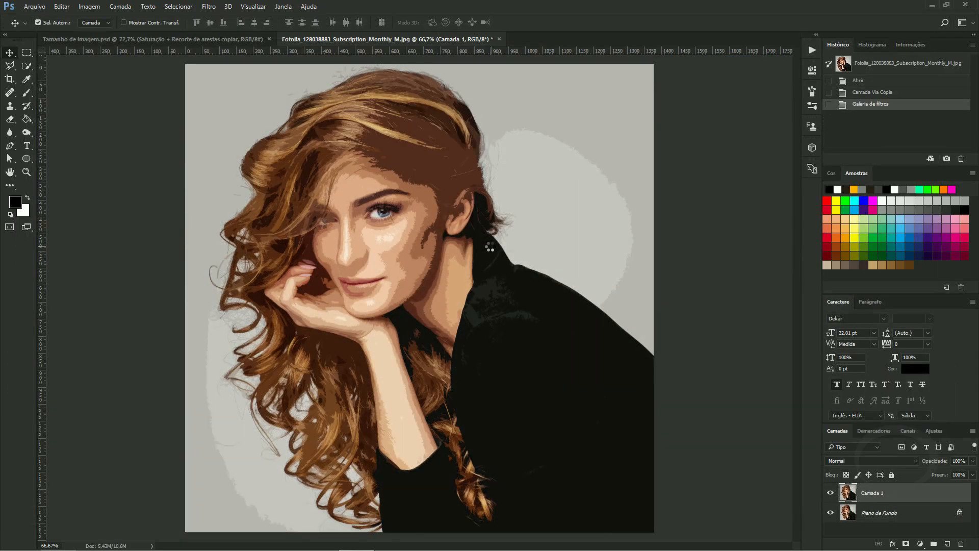
# Step: Try a second pass of the last filter on the duplicated layer, and undo it after comparing both versions
pyautogui.hotkey('ctrl', 'alt', 'f')
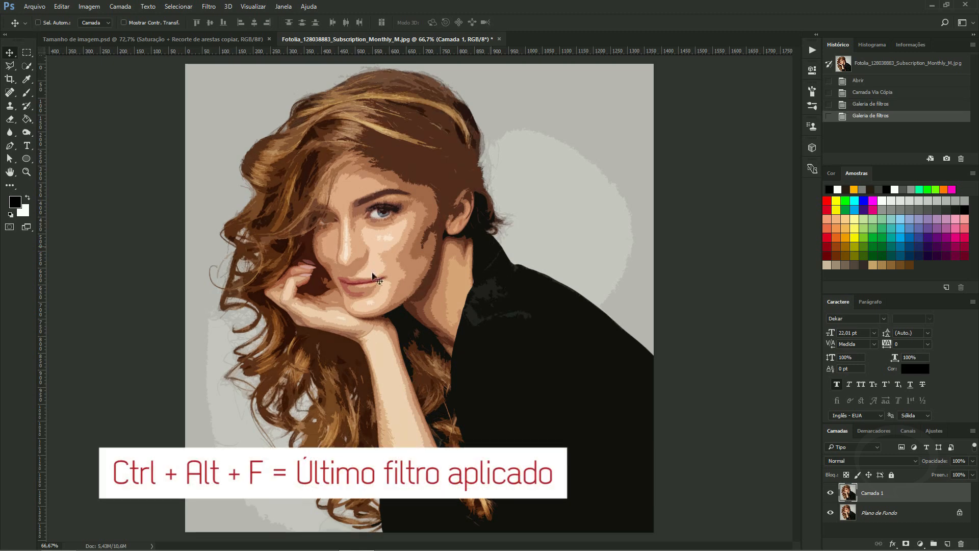
pyautogui.hotkey('ctrl', 'z')
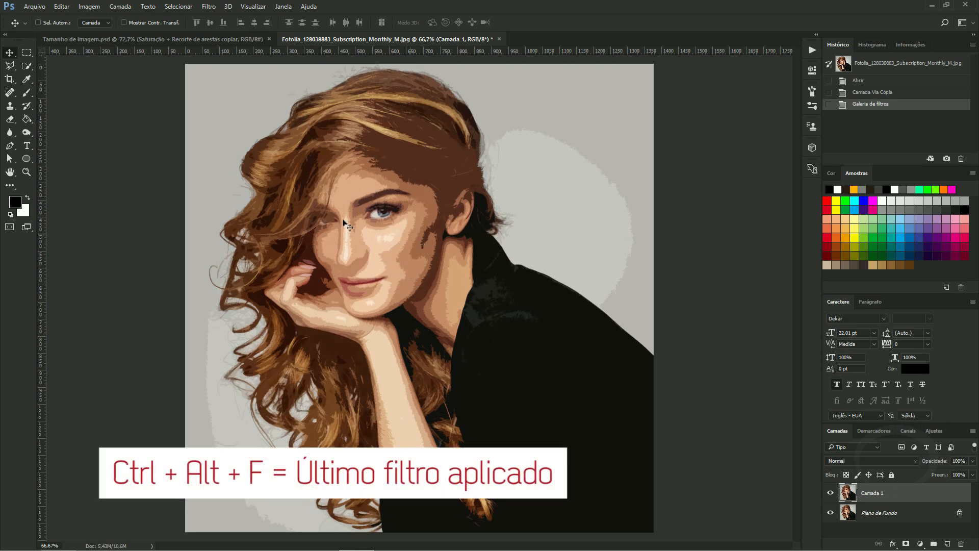
pyautogui.hotkey('ctrl', 'z')
pyautogui.hotkey('ctrl', 'z')
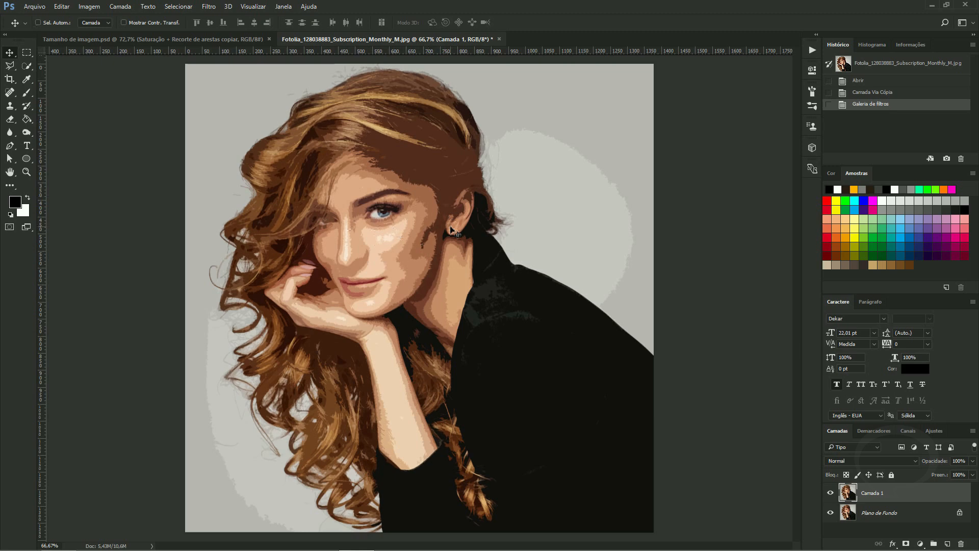
# Step: Raise the saturation of the duplicated layer to +57 with a Hue/Saturation adjustment
pyautogui.hotkey('ctrl', 'u')
pyautogui.moveTo(808, 173); pyautogui.dragTo(836, 173)
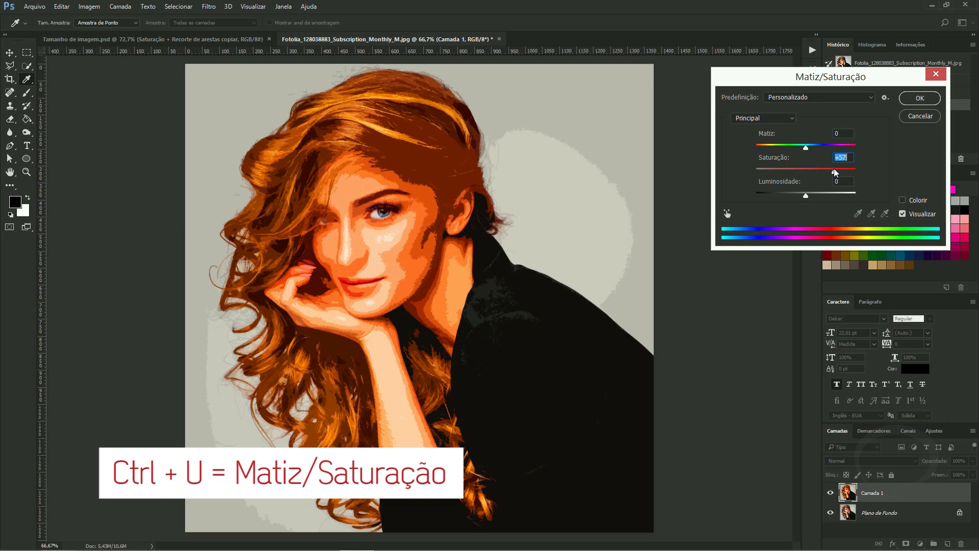
pyautogui.moveTo(834, 168); pyautogui.dragTo(834, 169)
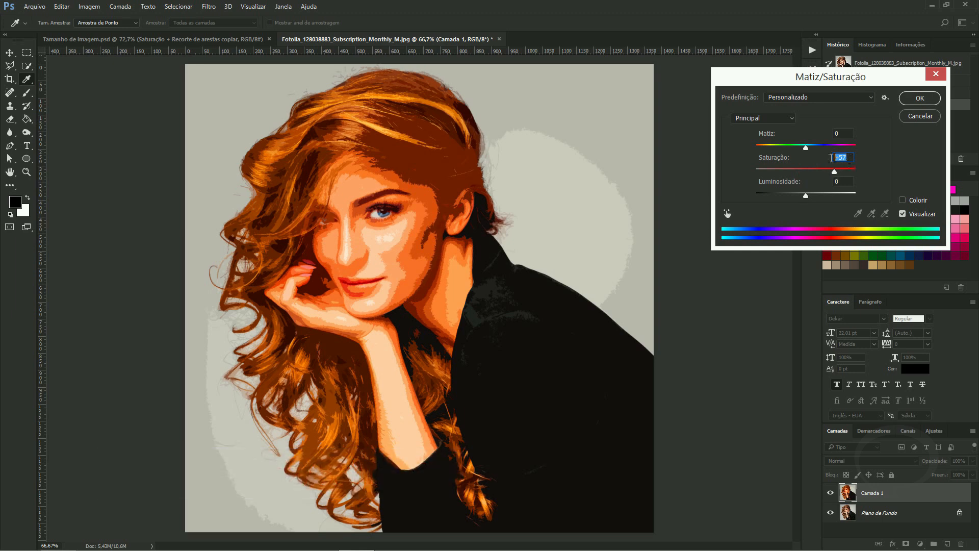
pyautogui.press('Return')
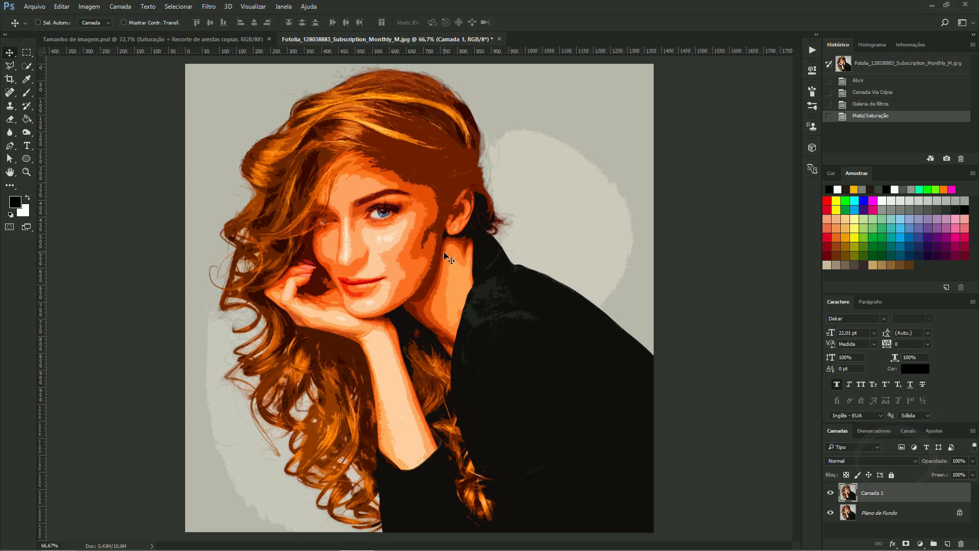
# Step: Resize the image down to 500 x 500 px and back up to 1500 x 1500 px with nearest-neighbour resampling
pyautogui.hotkey('ctrl', 'alt', 'i')
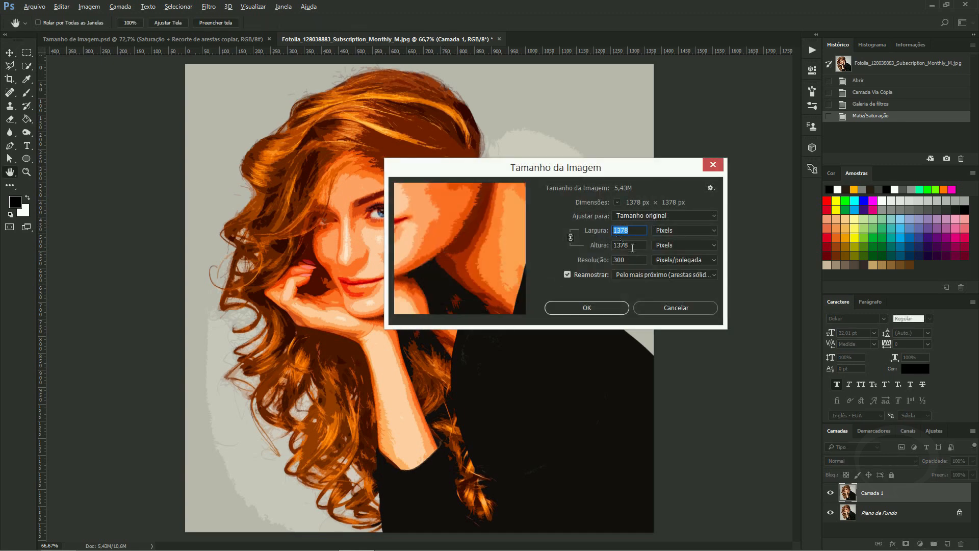
pyautogui.write('500')
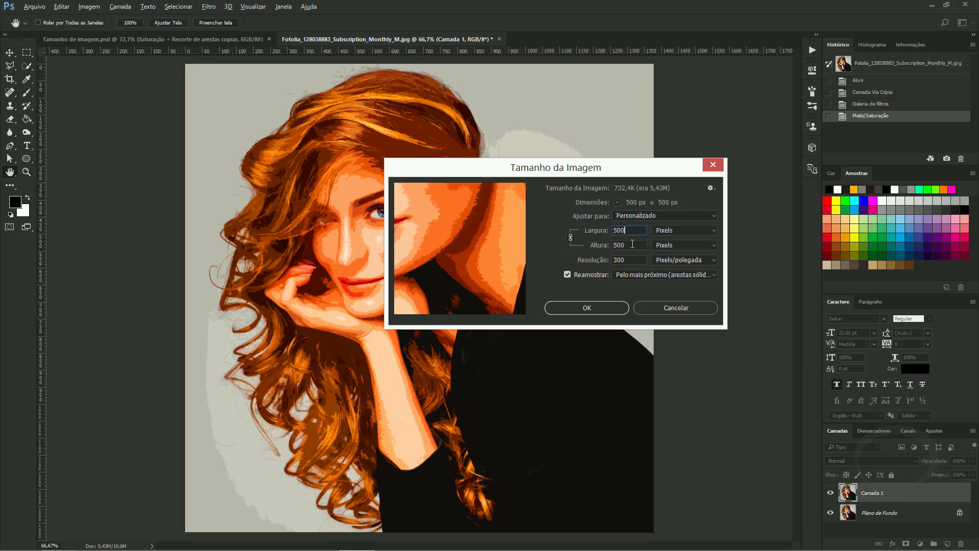
pyautogui.press('Return')
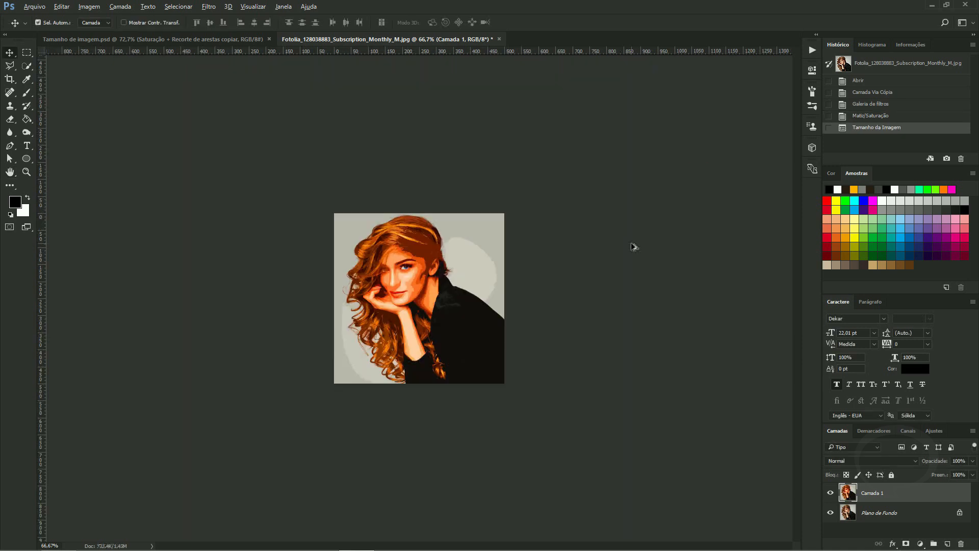
pyautogui.hotkey('ctrl', 'alt', 'i')
pyautogui.write('13')
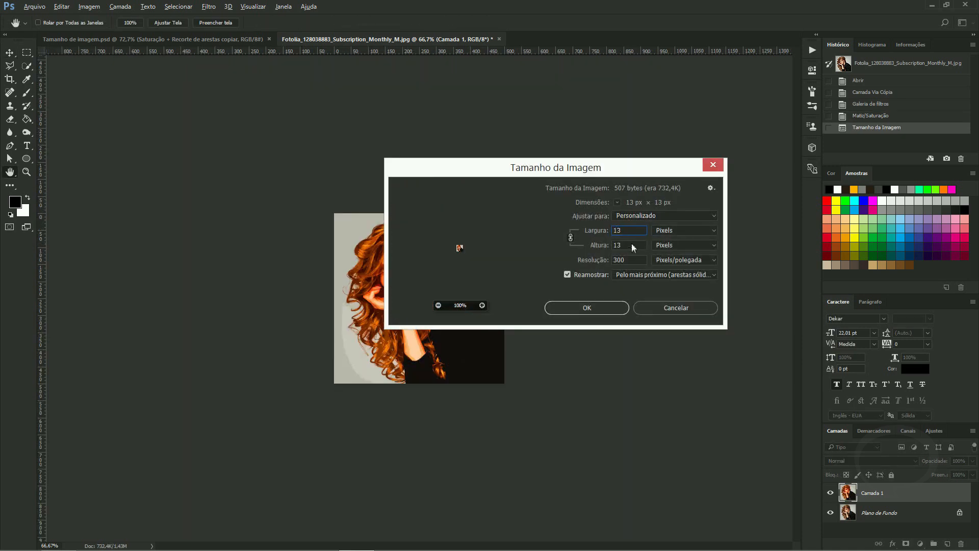
pyautogui.write('00')
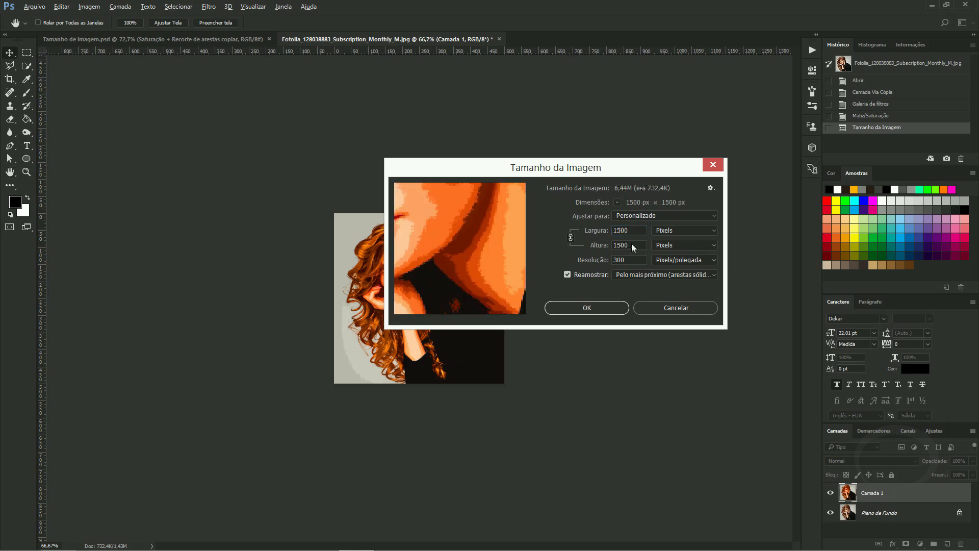
pyautogui.press('Return')
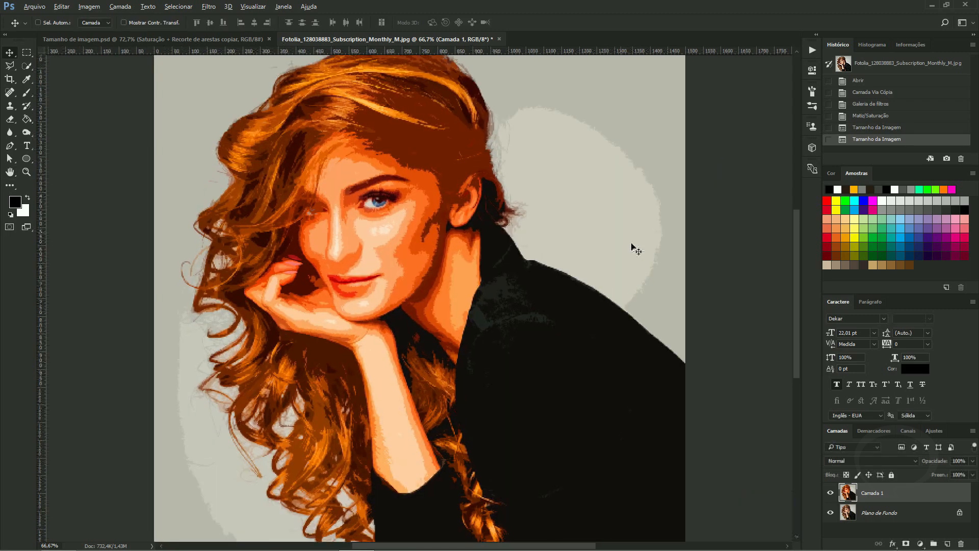
pyautogui.hotkey('ctrl', '0')
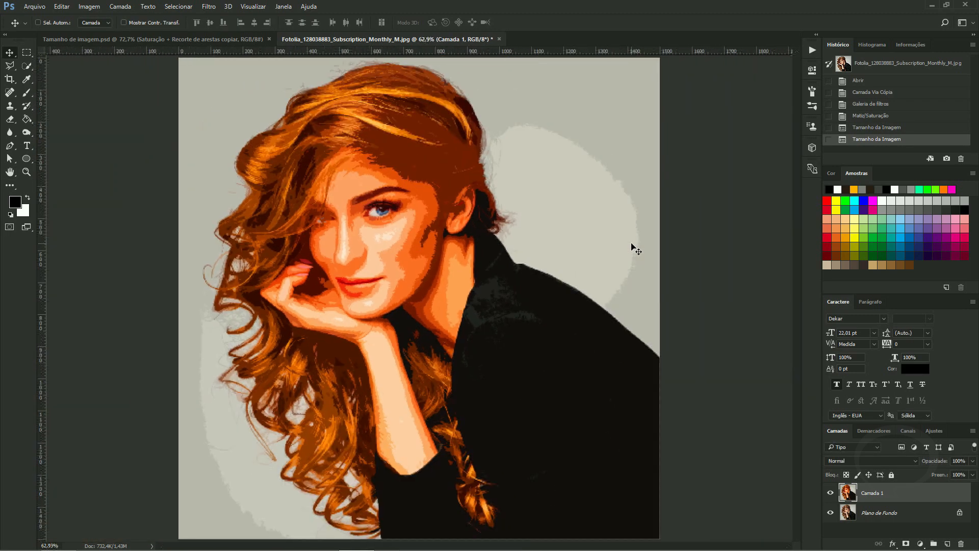
# Step: Apply a Brightness/Contrast adjustment to the top layer with brightness 26 and contrast -40
pyautogui.click(92, 6)
pyautogui.moveTo(136, 37)
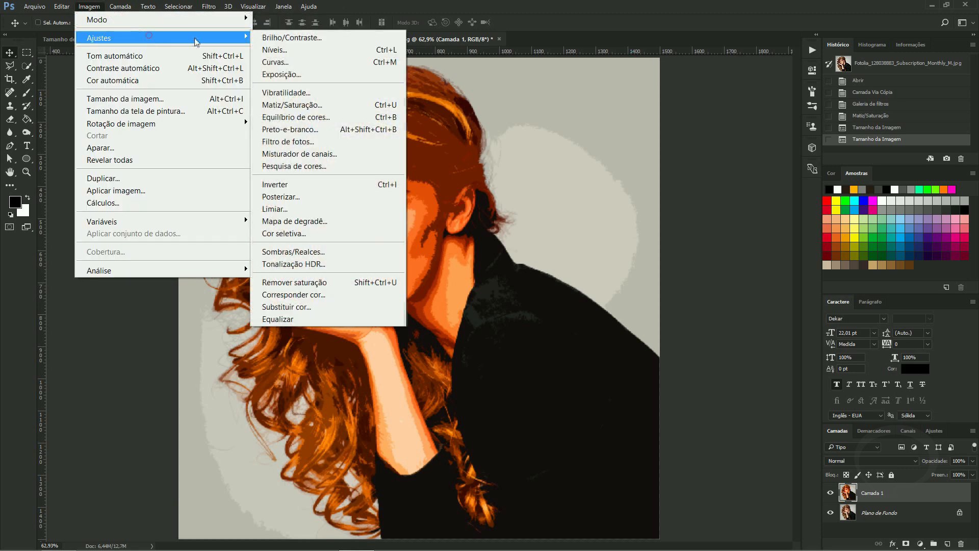
pyautogui.click(291, 38)
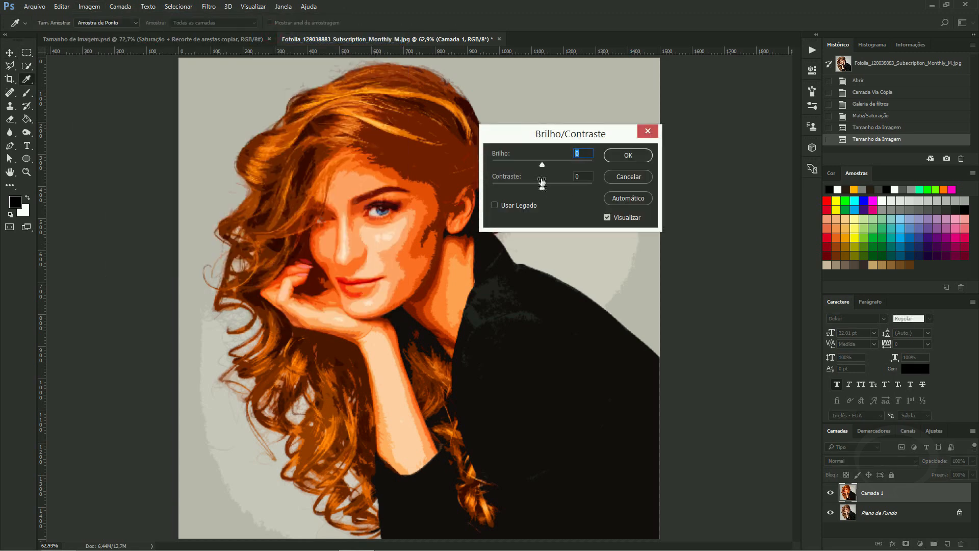
pyautogui.moveTo(548, 162); pyautogui.dragTo(530, 183)
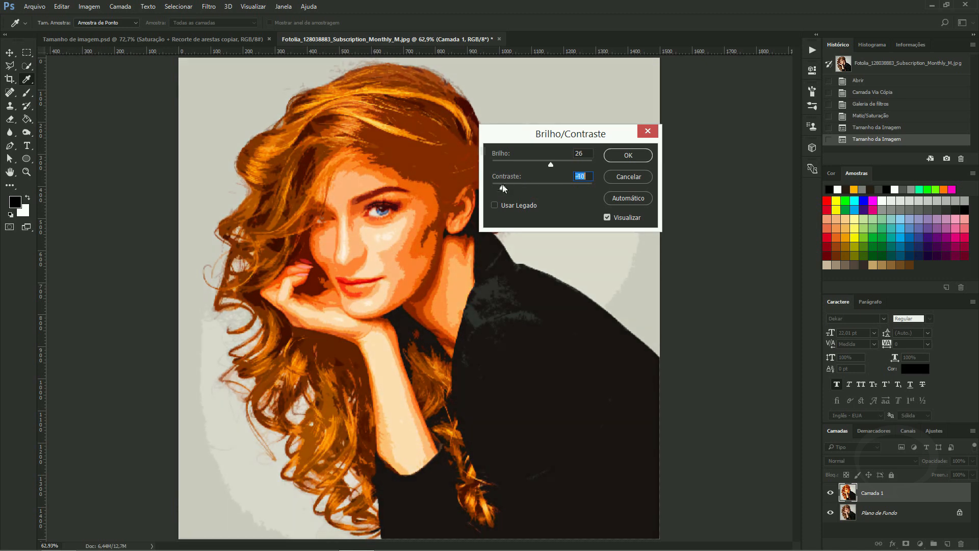
pyautogui.click(629, 155)
pyautogui.press('v')
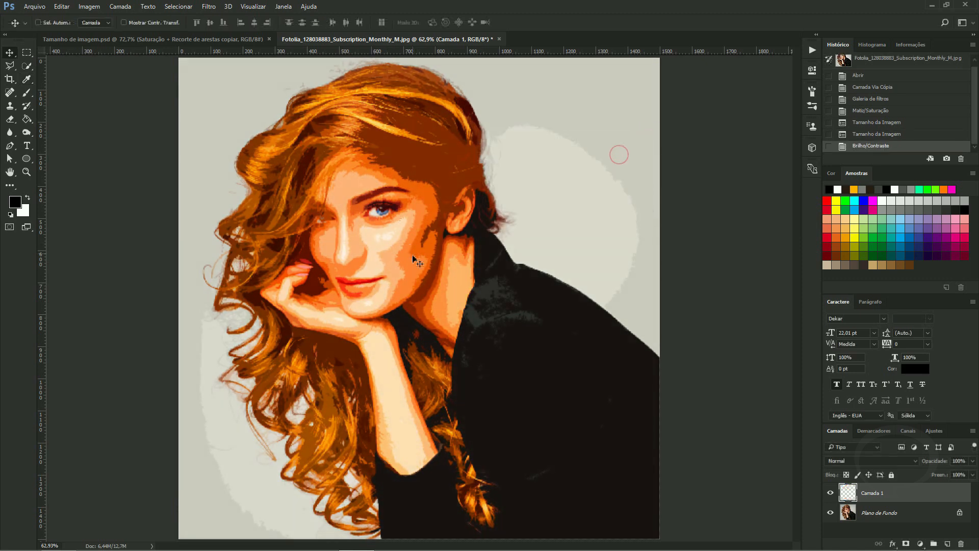
# Step: Strengthen the pixelation by resizing the image to 400 x 400 px and back to 1500 x 1500 px with nearest-neighbour resampling
pyautogui.hotkey('ctrl', 'alt', 'i')
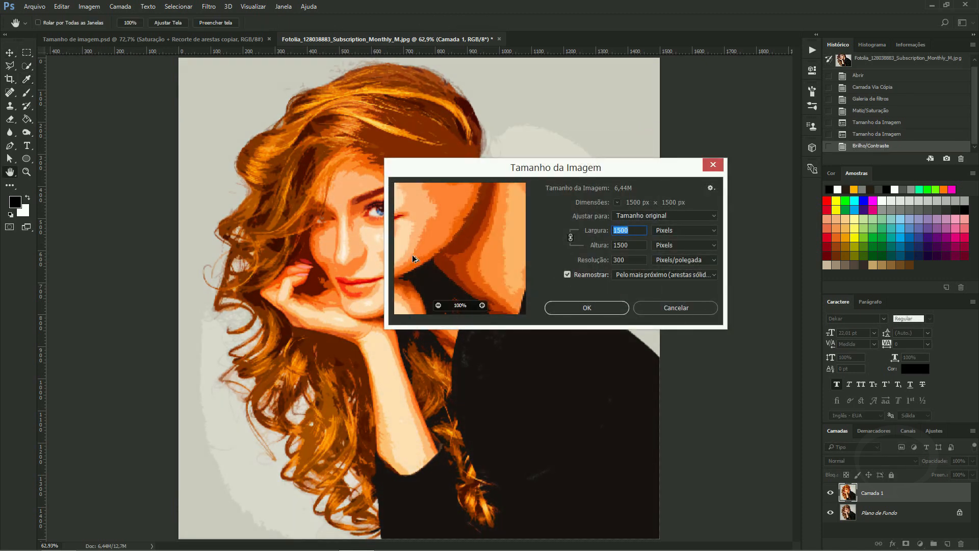
pyautogui.write('400')
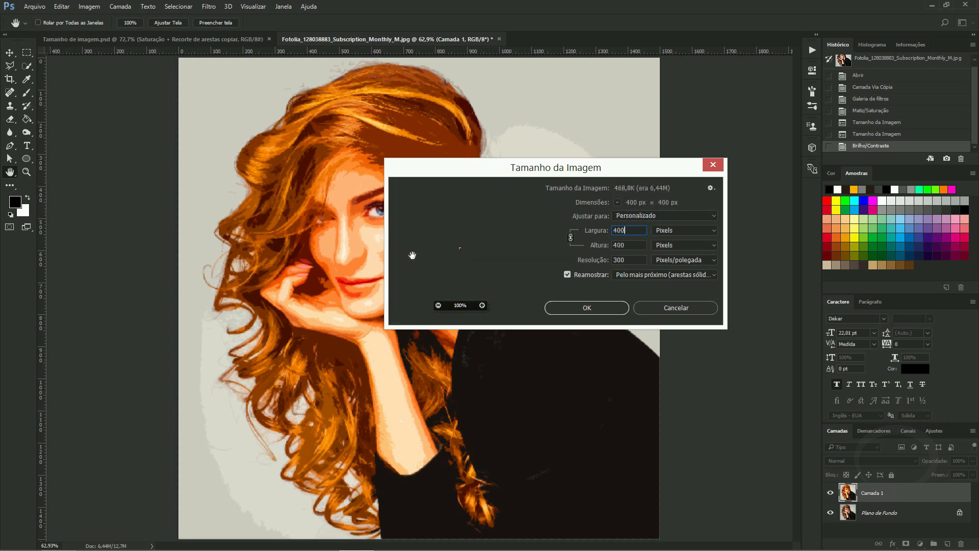
pyautogui.press('Return')
pyautogui.hotkey('ctrl', 'alt', 'i')
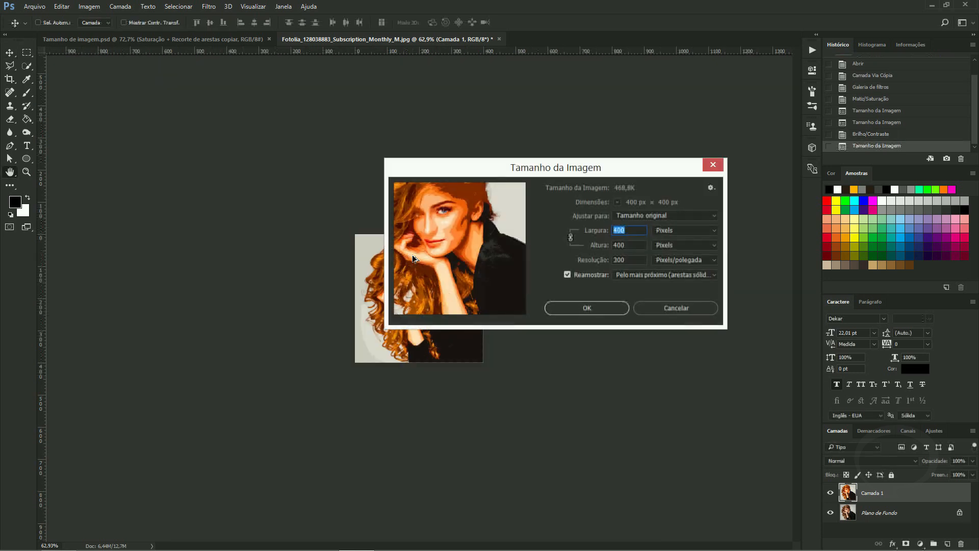
pyautogui.write('1500')
pyautogui.press('Return')
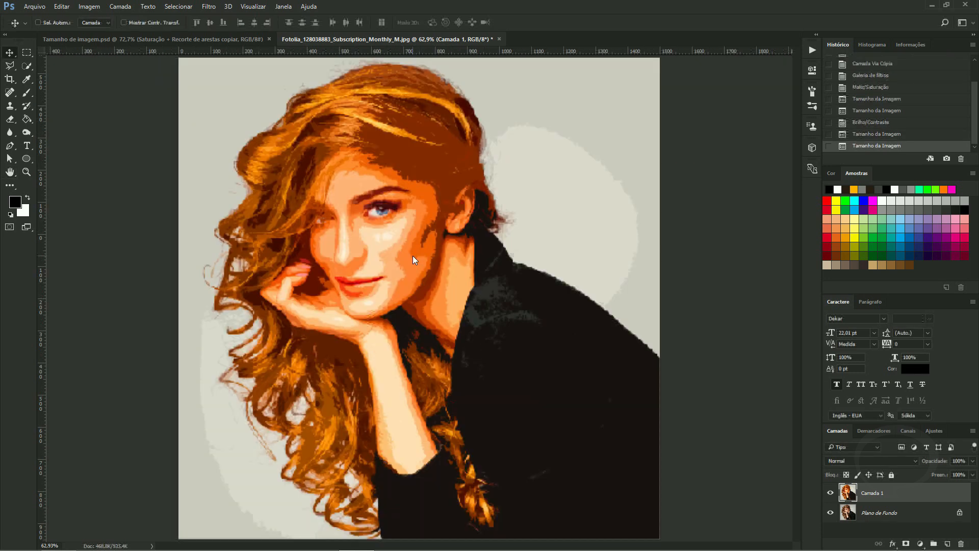
# Step: Check the pixelated portrait up close and lower the top layer's saturation to -16 with a Hue/Saturation adjustment
pyautogui.hotkey('ctrl', '+')
pyautogui.hotkey('ctrl', '-')
pyautogui.hotkey('ctrl', '+')
pyautogui.hotkey('ctrl', 'u')
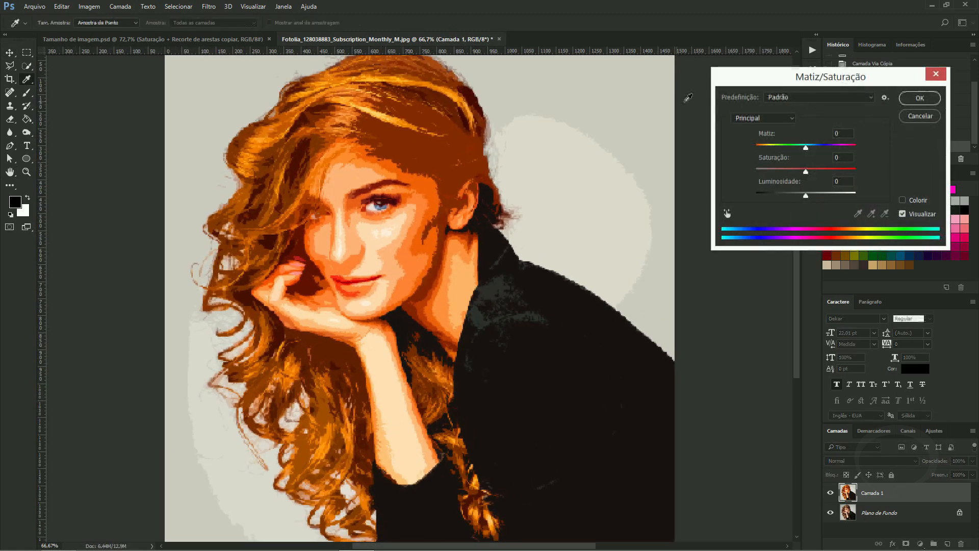
pyautogui.moveTo(806, 173); pyautogui.dragTo(800, 174)
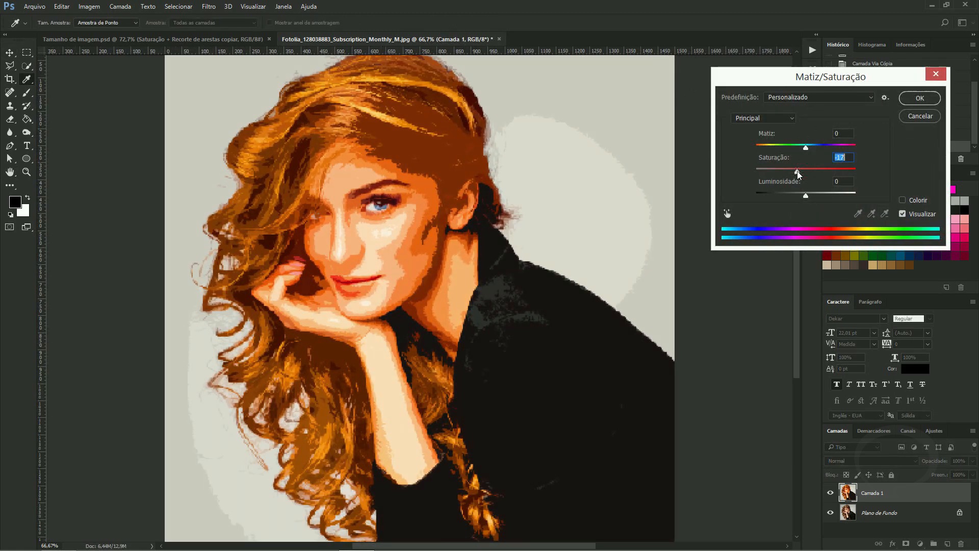
pyautogui.moveTo(794, 174); pyautogui.dragTo(797, 170)
pyautogui.click(913, 98)
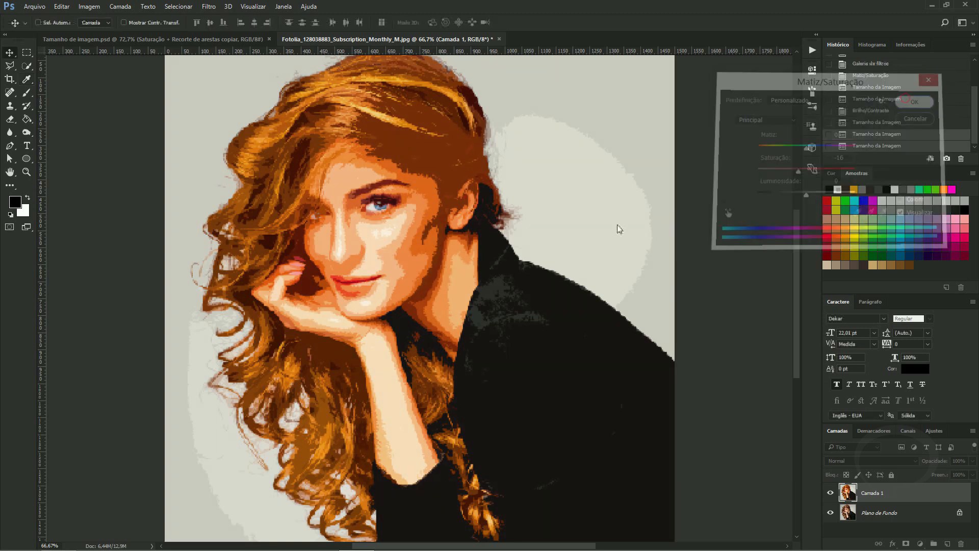
# Step: Apply the Mosaic pixelation filter to the portrait's top layer with a cell size of 8 squares
pyautogui.scroll(-2, 617, 225)
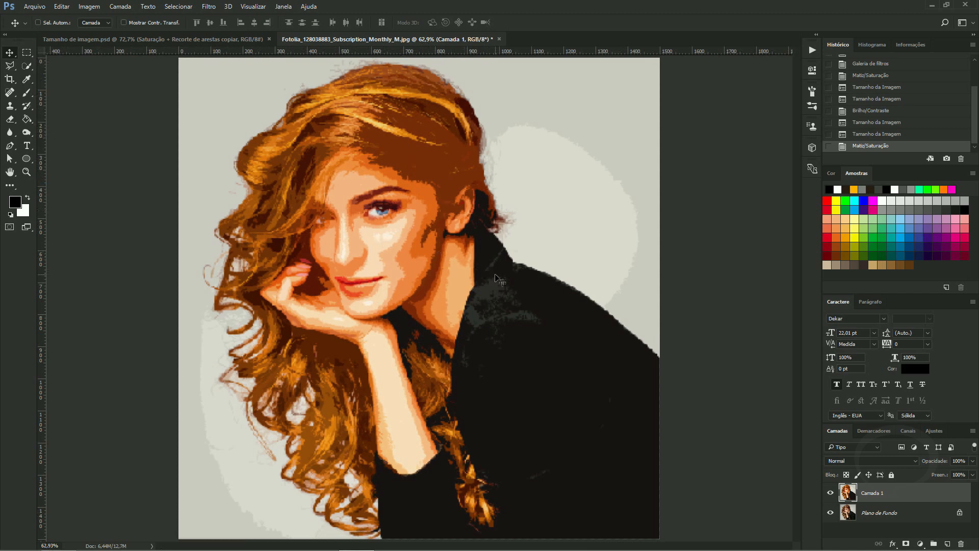
pyautogui.click(216, 8)
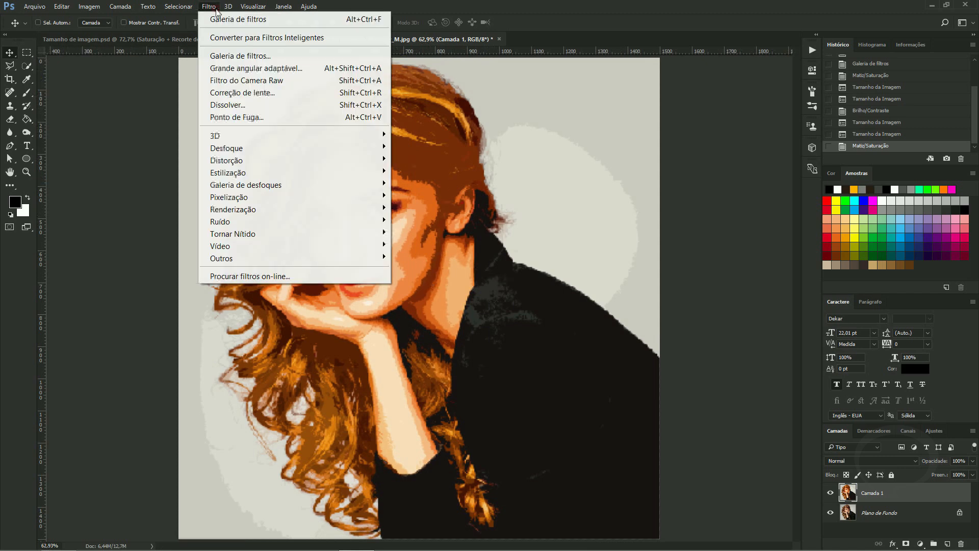
pyautogui.moveTo(240, 197)
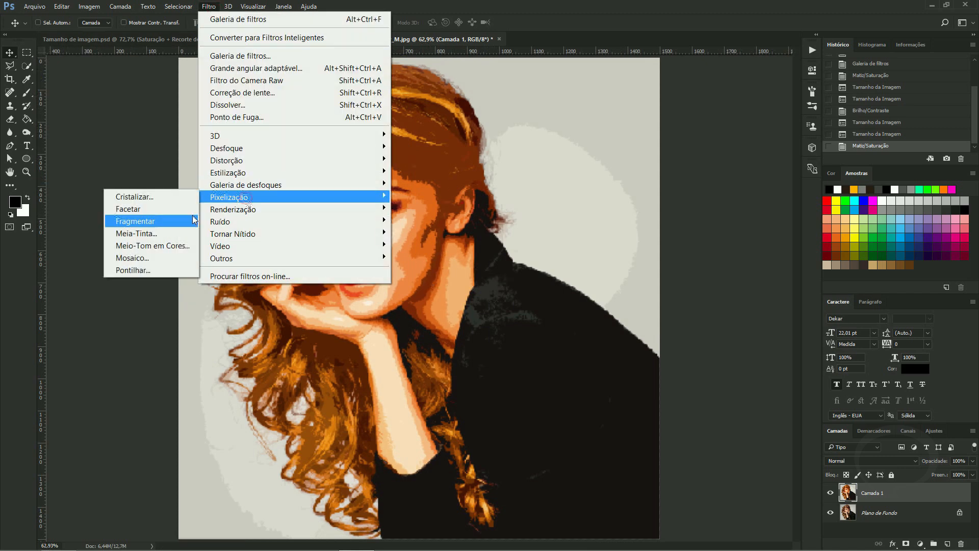
pyautogui.click(141, 258)
pyautogui.moveTo(591, 299); pyautogui.dragTo(590, 301)
pyautogui.moveTo(591, 302); pyautogui.dragTo(588, 301)
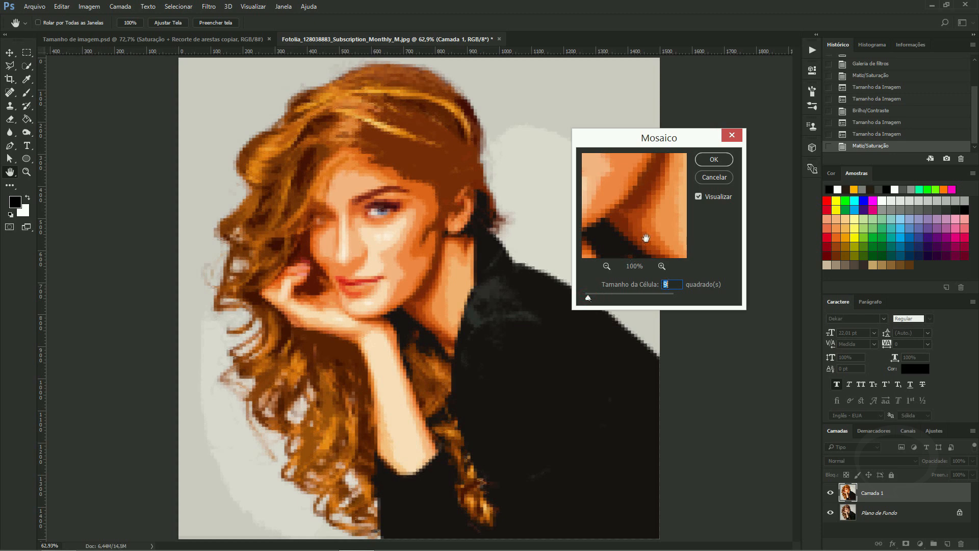
pyautogui.write('8')
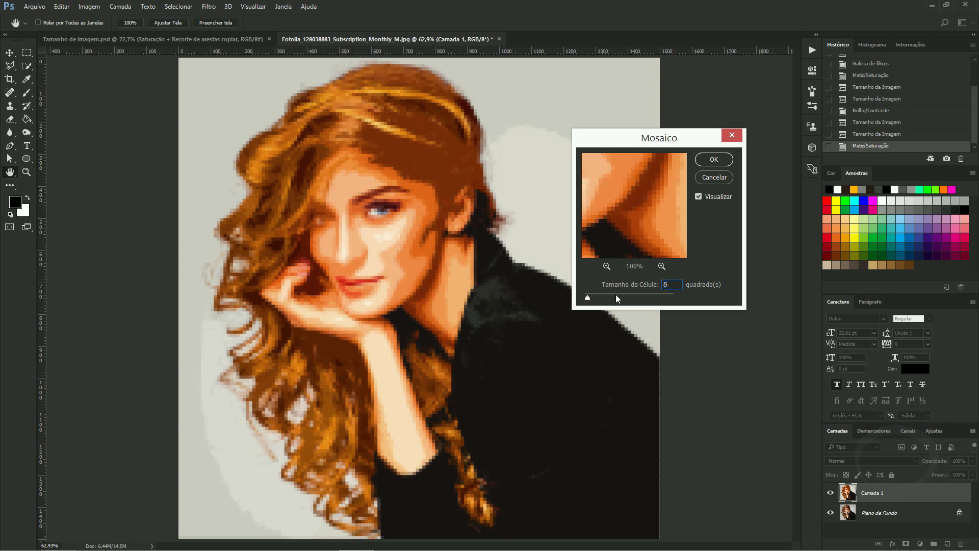
pyautogui.click(714, 159)
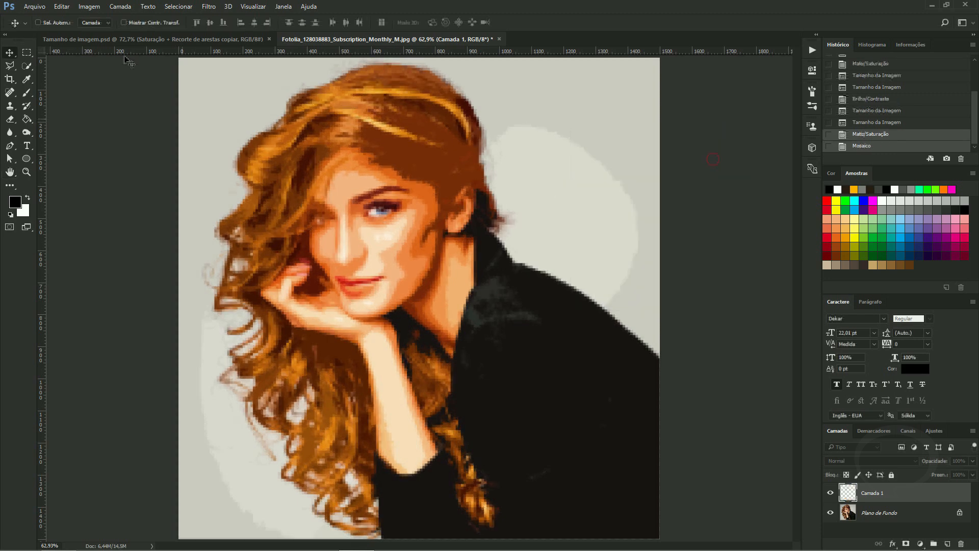
# Step: Try fading the Mosaic filter on the portrait to 66% opacity in Normal mode, and undo the fade
pyautogui.click(61, 7)
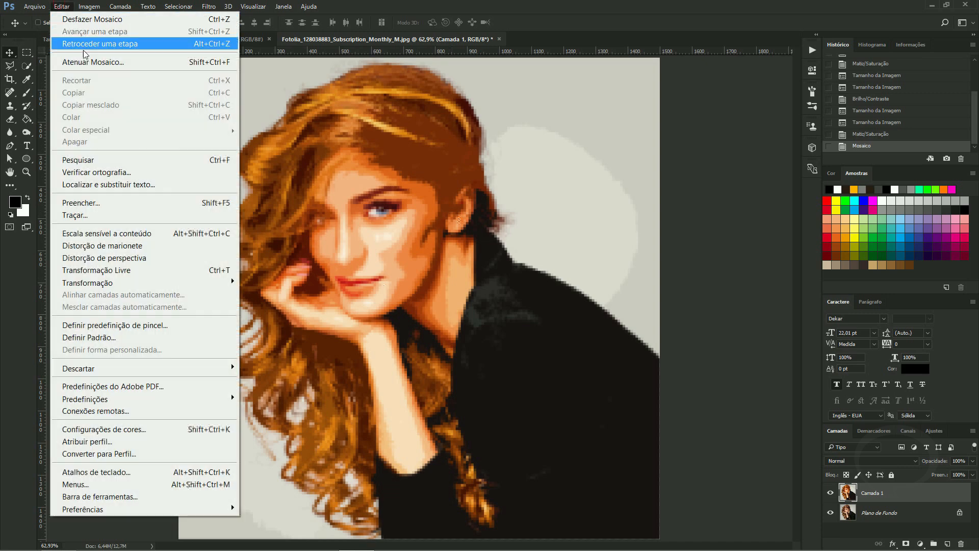
pyautogui.click(77, 62)
pyautogui.moveTo(680, 147); pyautogui.dragTo(657, 145)
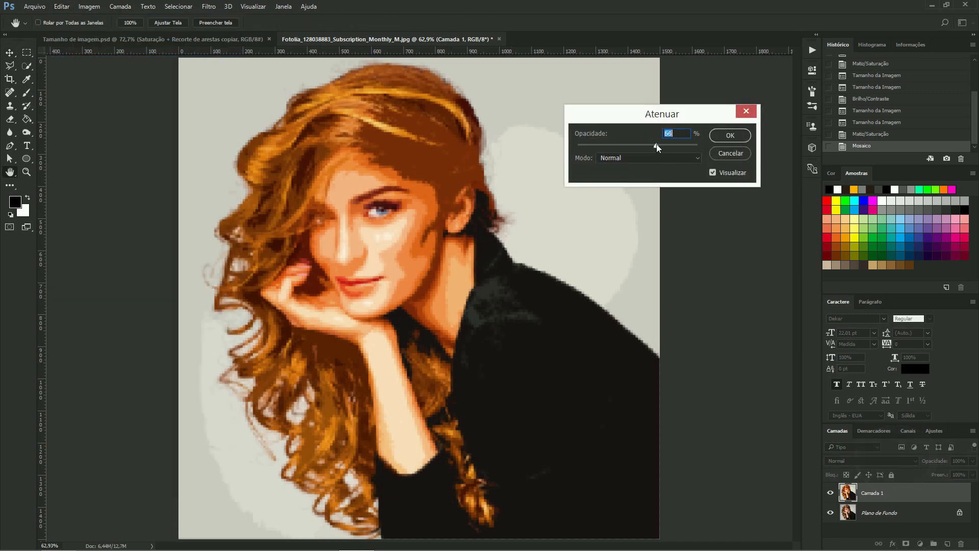
pyautogui.click(730, 135)
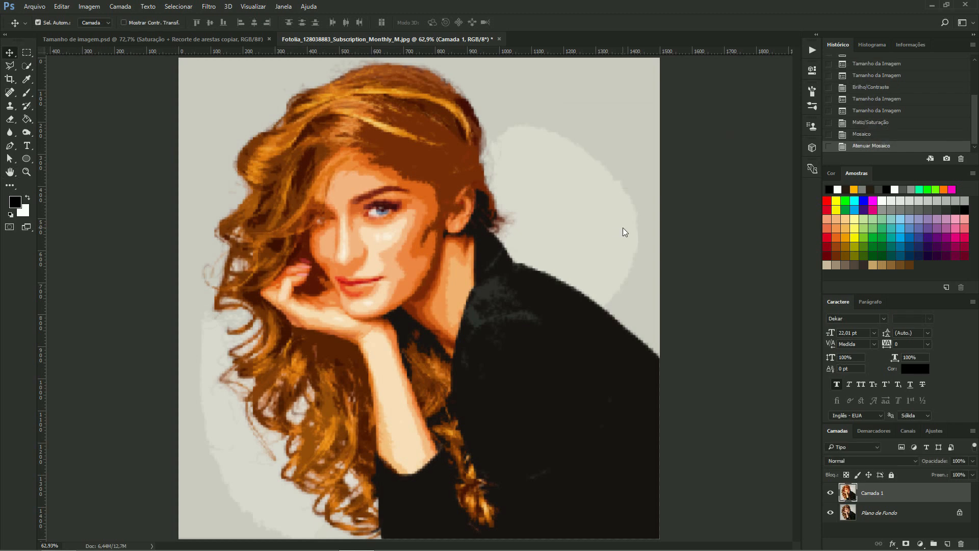
pyautogui.hotkey('ctrl', 'z')
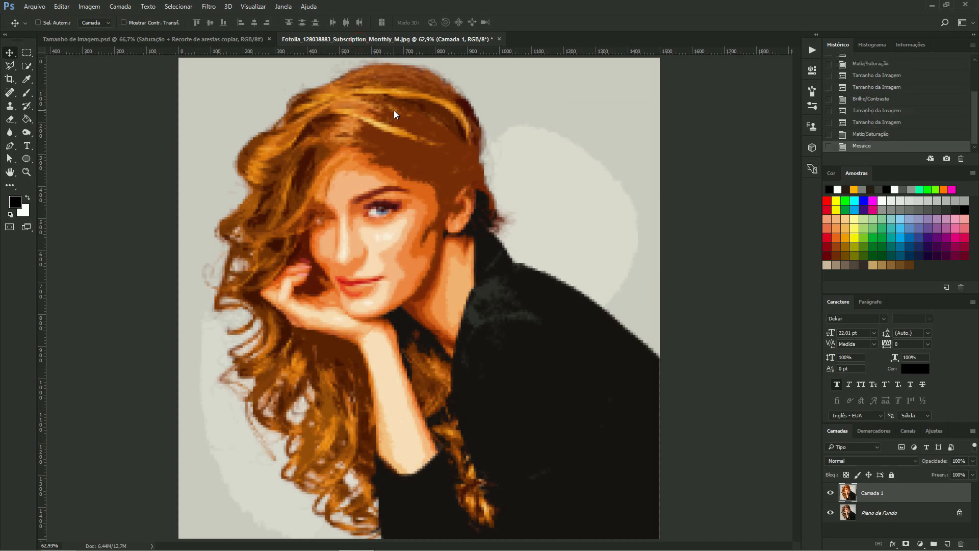
# Step: Compare the night car image with the pixelated portrait by switching between the two open documents, ending on the car image
pyautogui.click(236, 39)
pyautogui.press('z')
pyautogui.moveTo(584, 360); pyautogui.dragTo(586, 351)
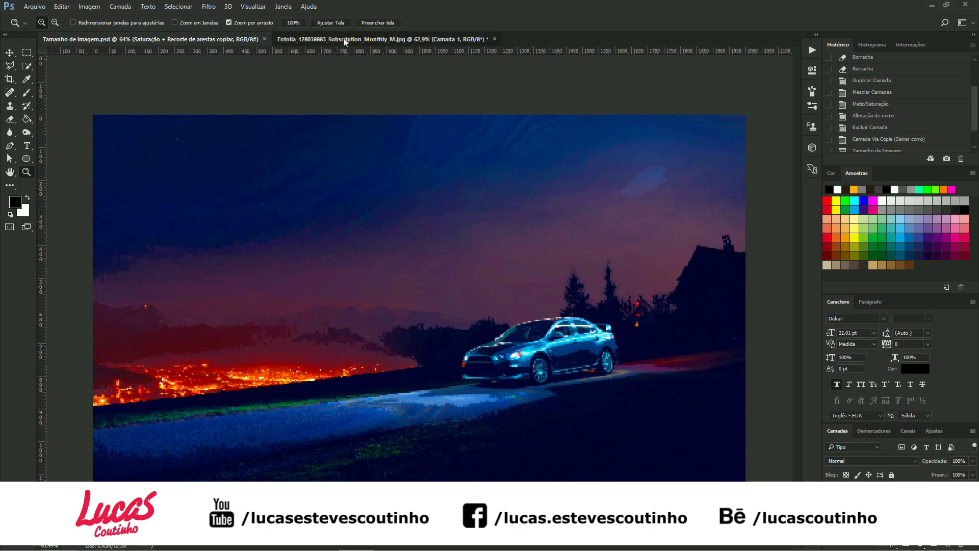
pyautogui.click(344, 41)
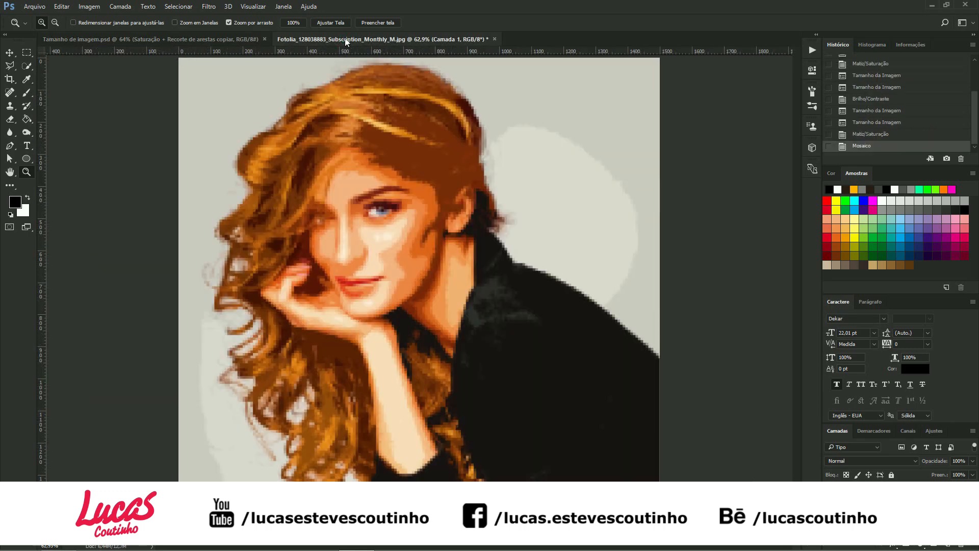
pyautogui.click(188, 40)
pyautogui.press('v')
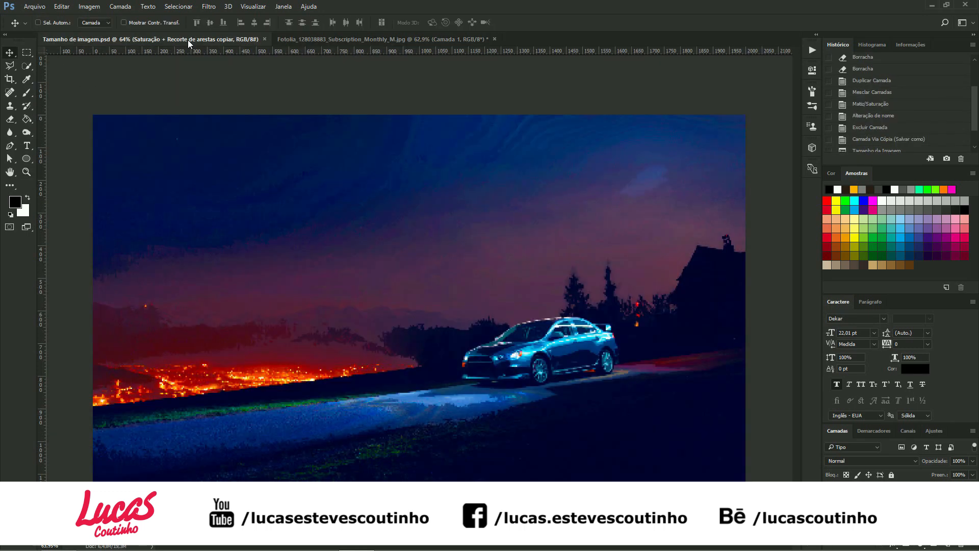